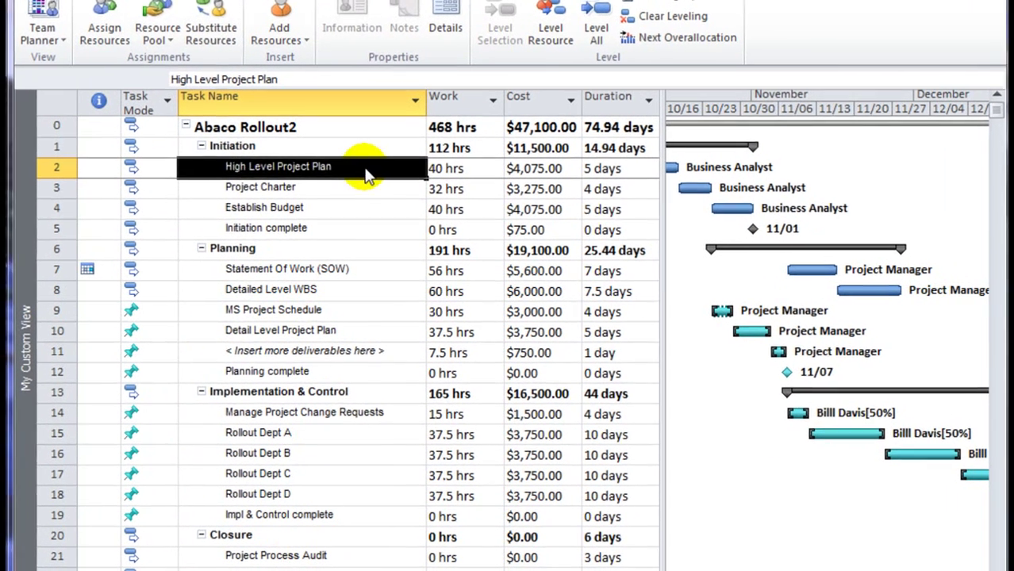
Step: Check the High Level Project Plan task's work and cost values
{"action": "left_click", "coordinate": [392, 190]}
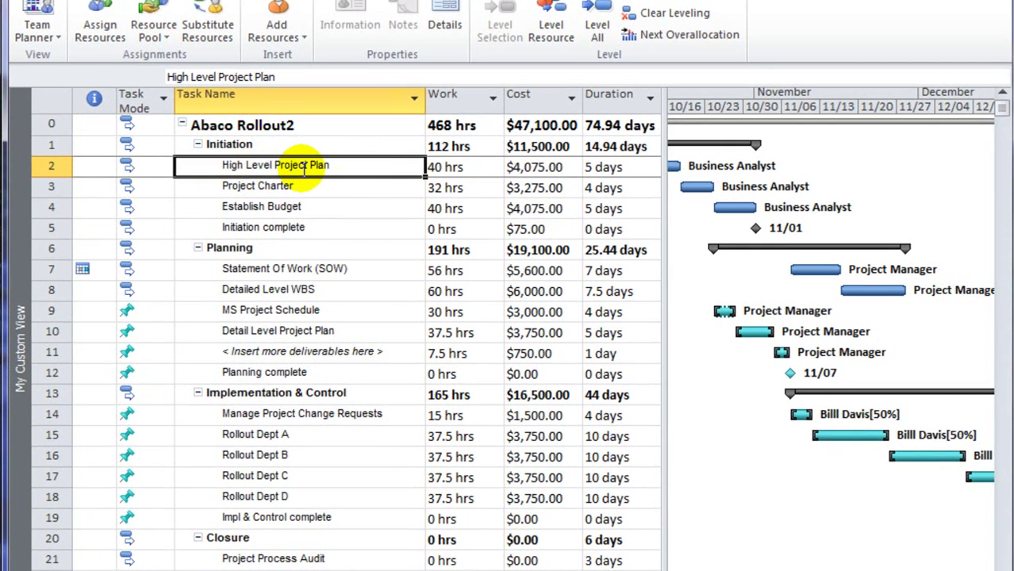
{"action": "left_click", "coordinate": [469, 170]}
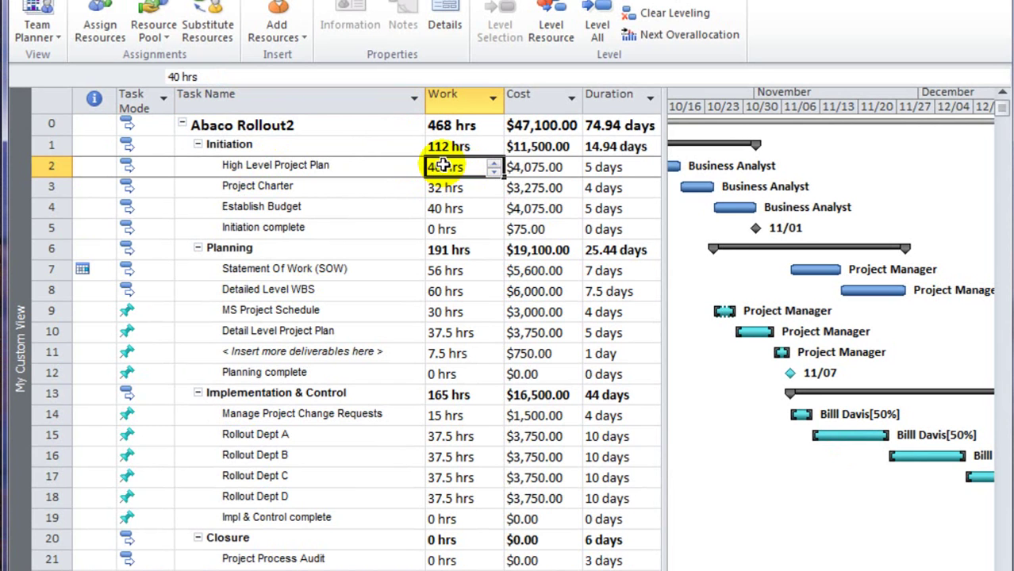
{"action": "left_click", "coordinate": [555, 166]}
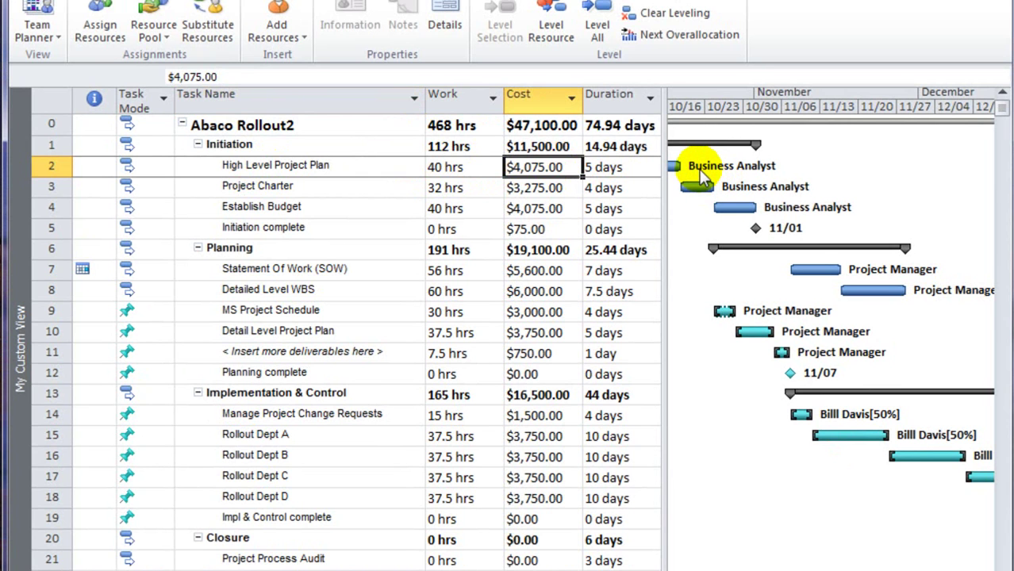
Step: Switch to the Resource Sheet view and select the empty Resource Name cell in row 6
{"action": "right_click", "coordinate": [24, 192]}
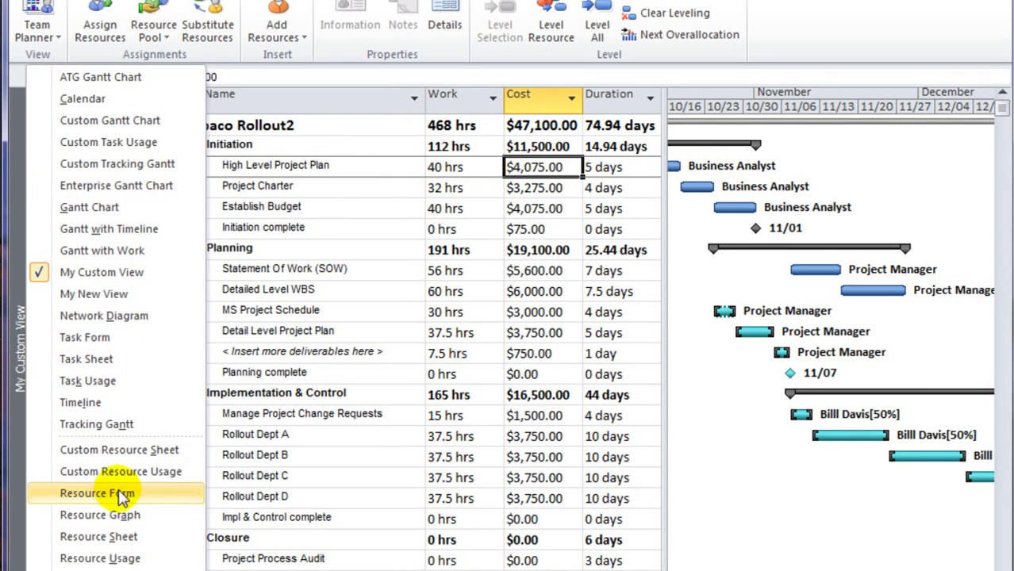
{"action": "left_click", "coordinate": [109, 537]}
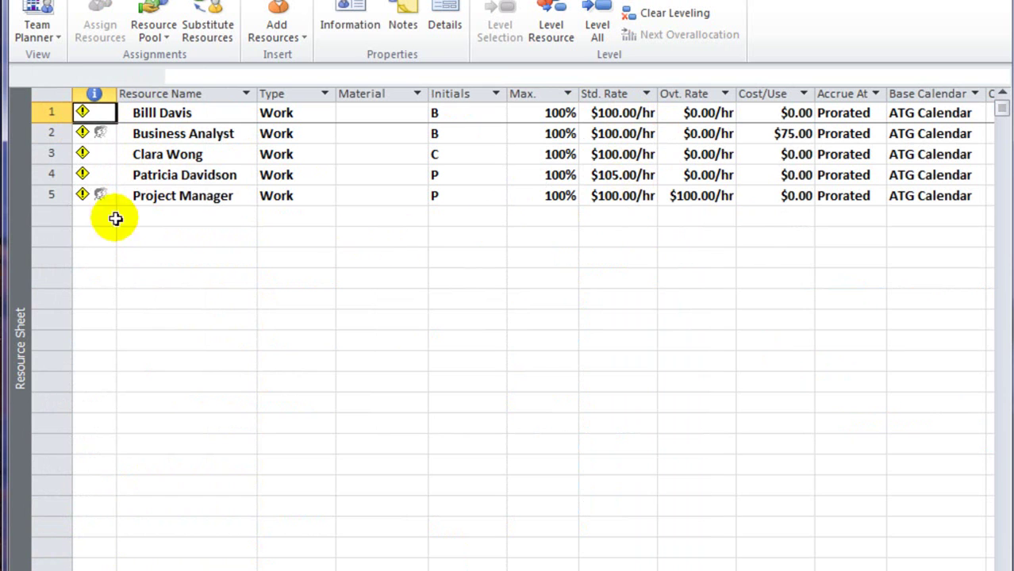
{"action": "left_click", "coordinate": [200, 216]}
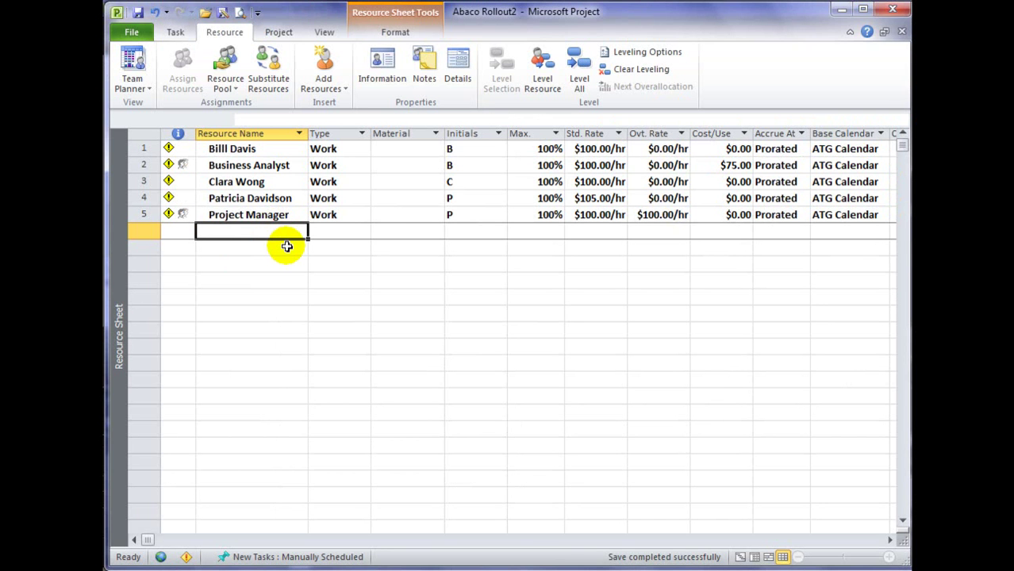
Step: Enter Hardware in row 6 and Software in row 7 as new resource names
{"action": "type", "text": "Hardw"}
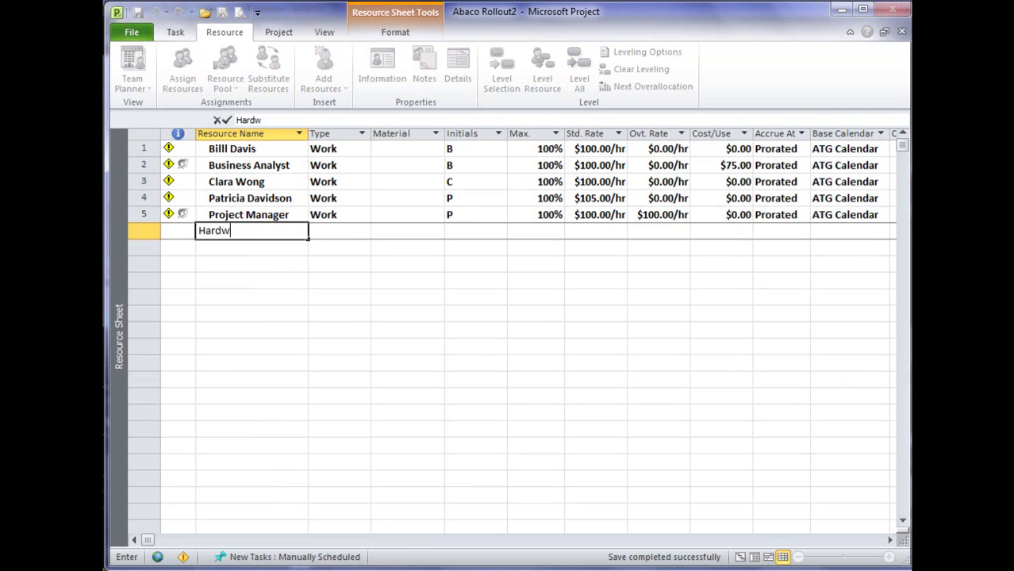
{"action": "type", "text": "are"}
{"action": "key", "text": "Return"}
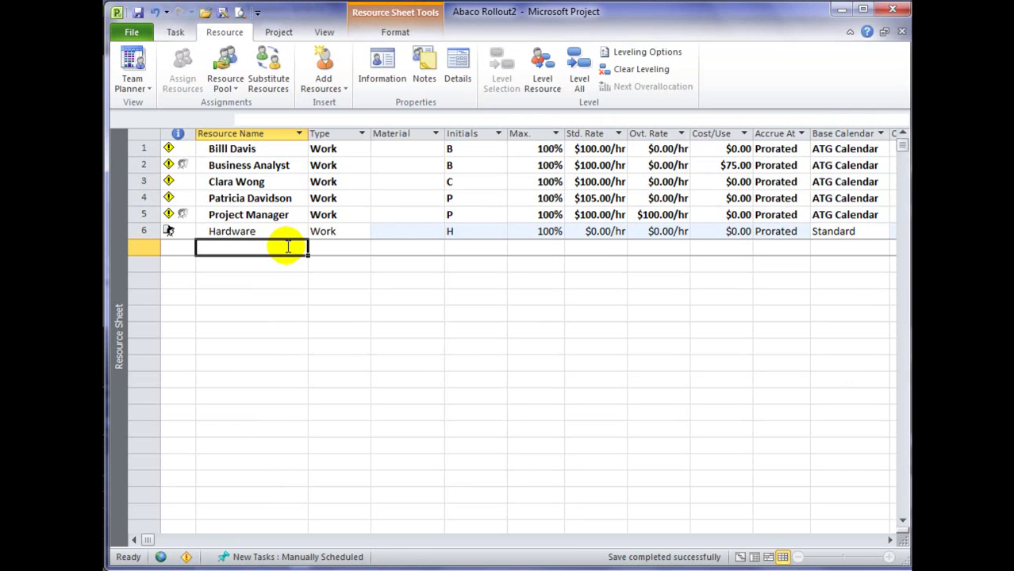
{"action": "type", "text": "Sof"}
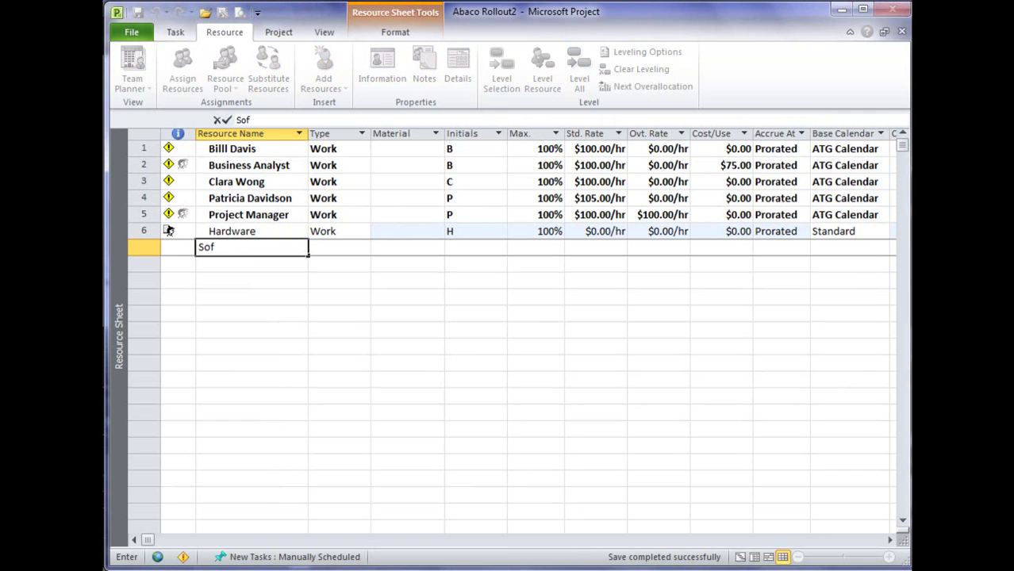
{"action": "type", "text": "tware"}
{"action": "key", "text": "Return"}
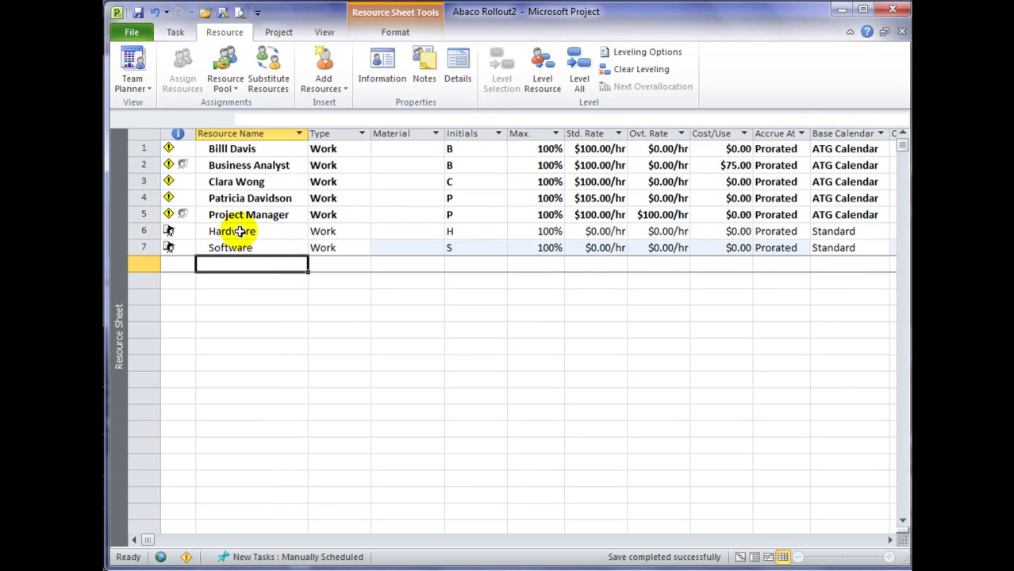
{"action": "left_click", "coordinate": [262, 230]}
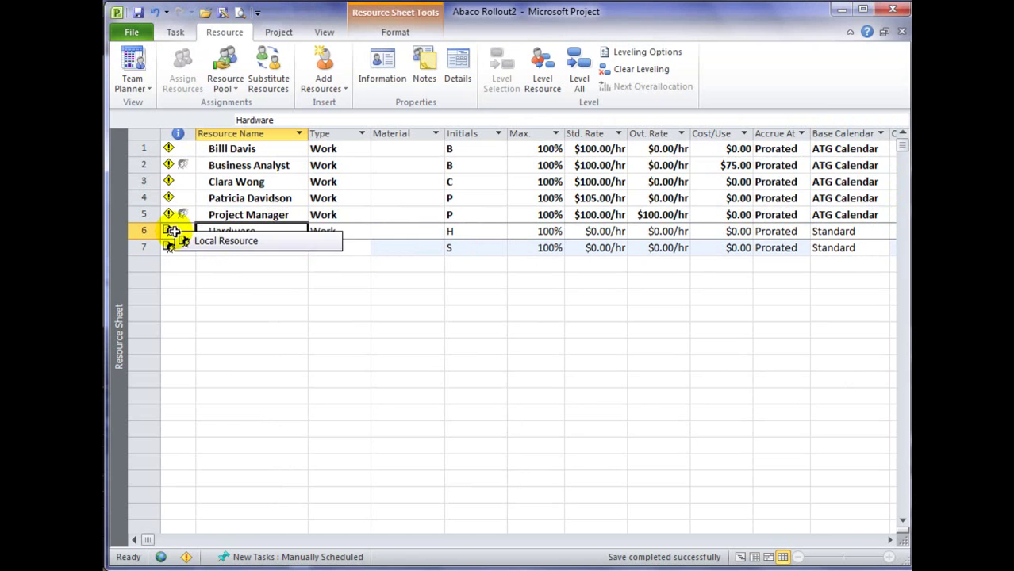
Step: Set Hardware and Software to Cost type with initials HW and SW
{"action": "left_click", "coordinate": [348, 228]}
{"action": "left_click", "coordinate": [328, 283]}
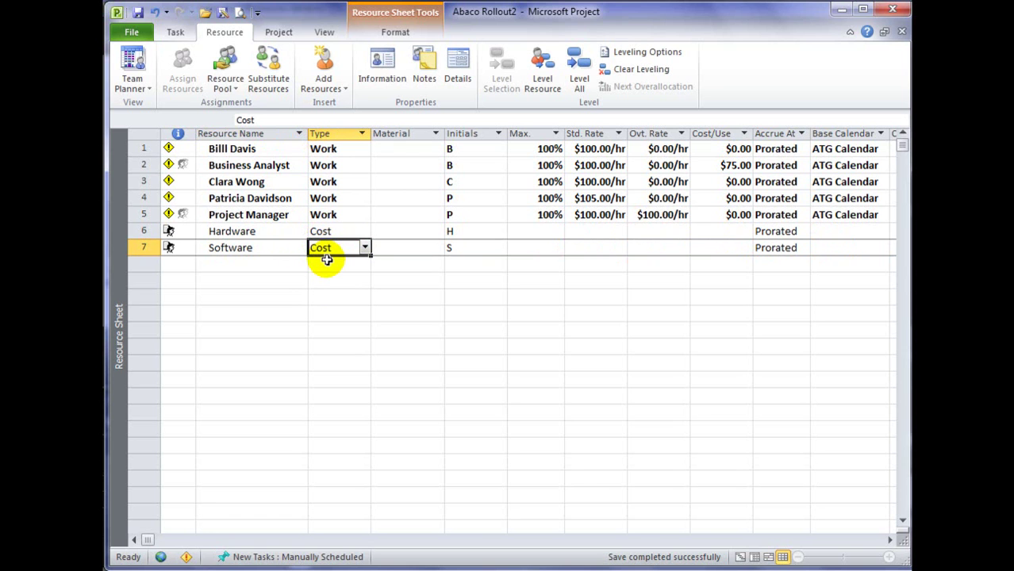
{"action": "left_click", "coordinate": [462, 231]}
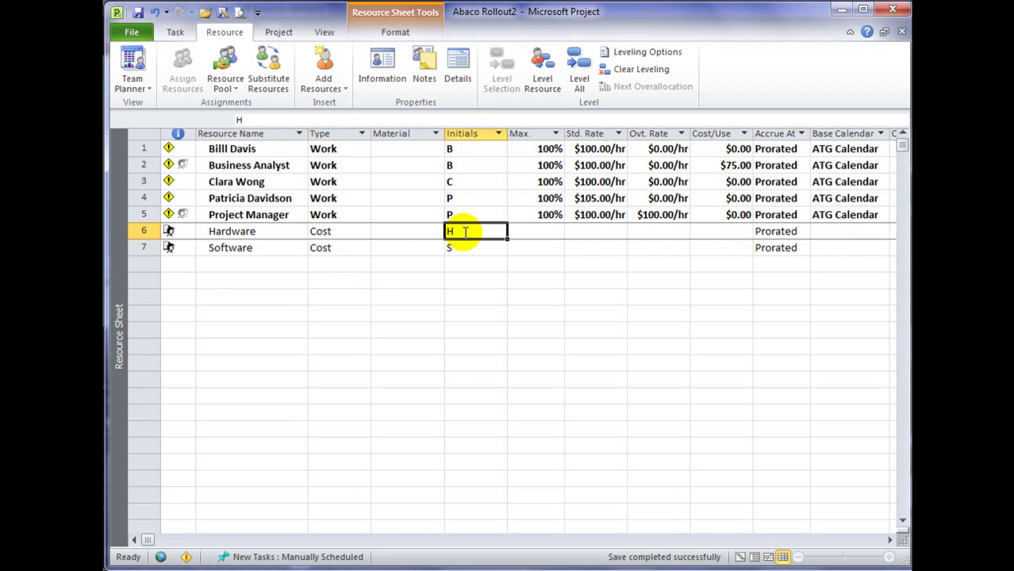
{"action": "left_click", "coordinate": [474, 231]}
{"action": "type", "text": "W"}
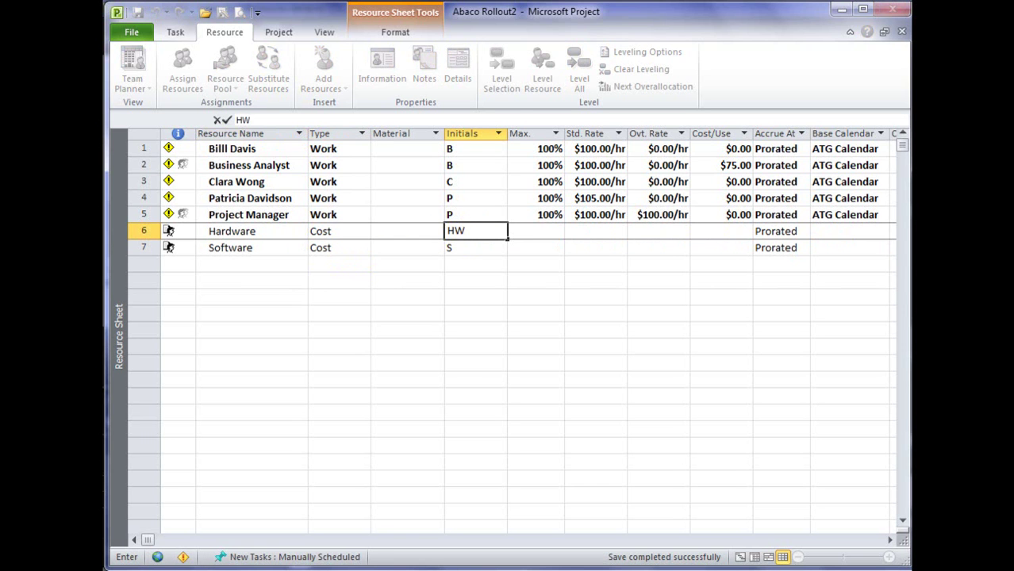
{"action": "key", "text": "Return"}
{"action": "type", "text": "S"}
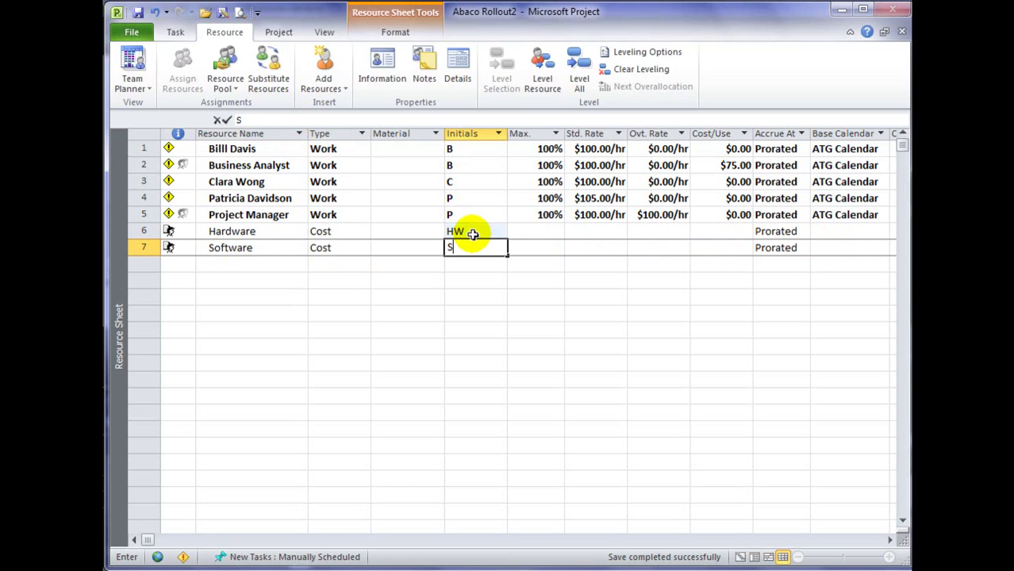
{"action": "type", "text": "W"}
{"action": "key", "text": "Return"}
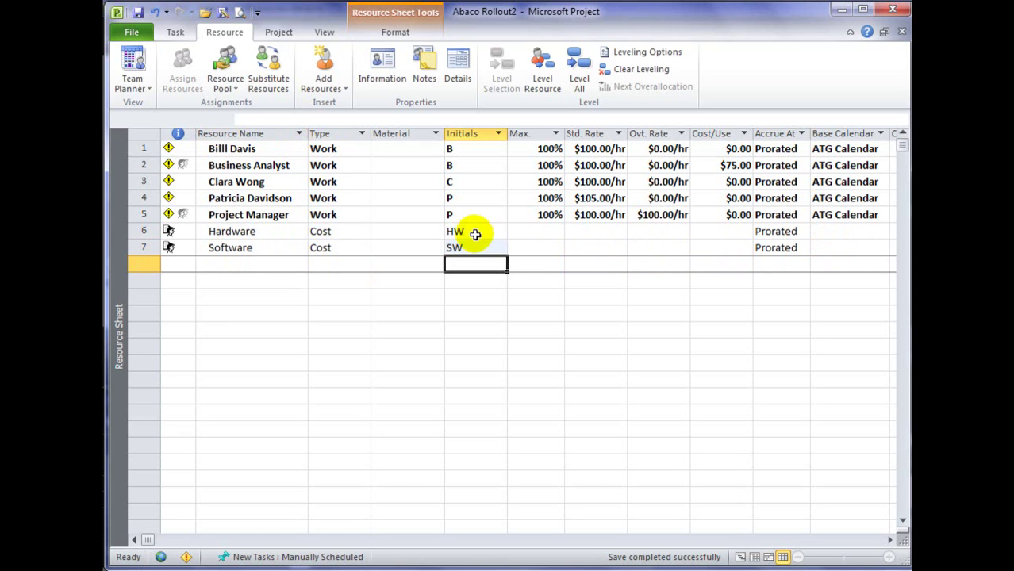
Step: Check Hardware's Max., Std. Rate, Ovt. Rate and Cost/Use fields, which stay empty
{"action": "left_click", "coordinate": [559, 231]}
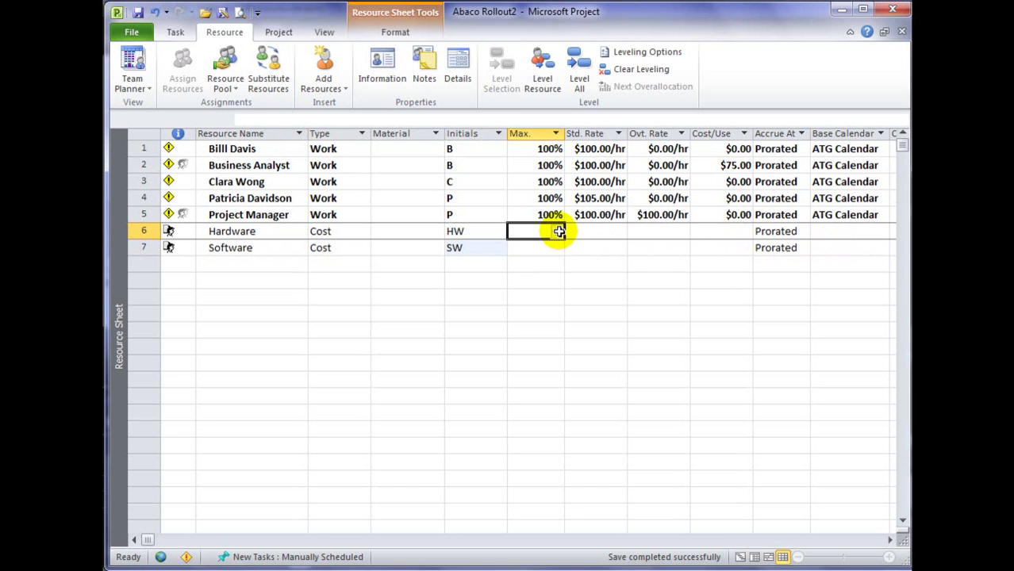
{"action": "key", "text": "Tab"}
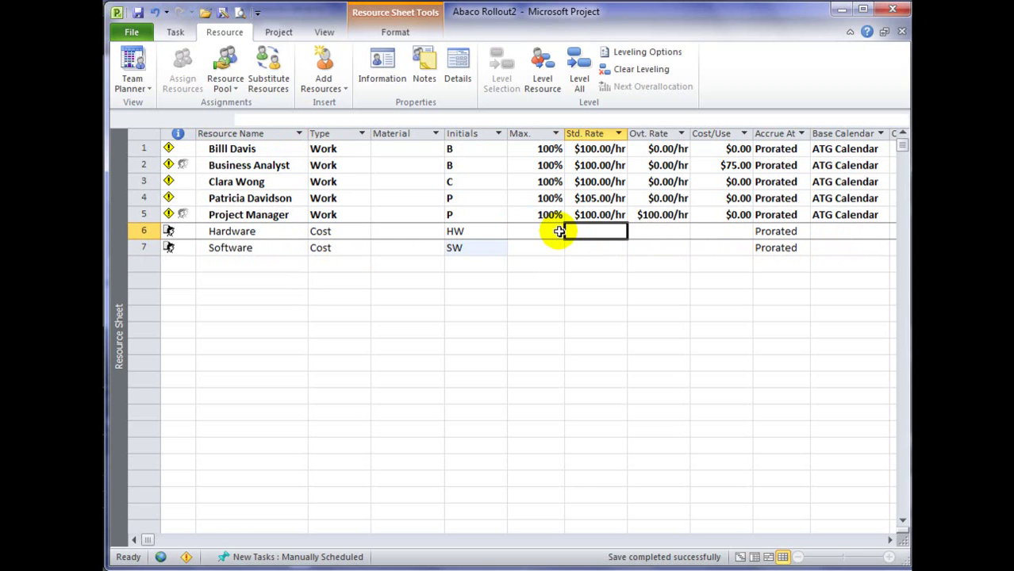
{"action": "key", "text": "Tab"}
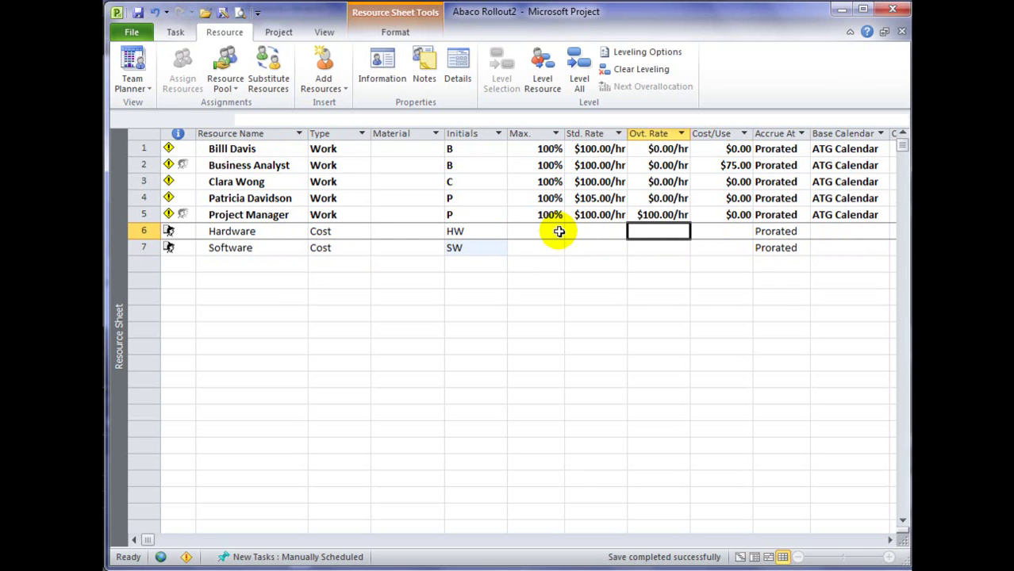
{"action": "key", "text": "Tab"}
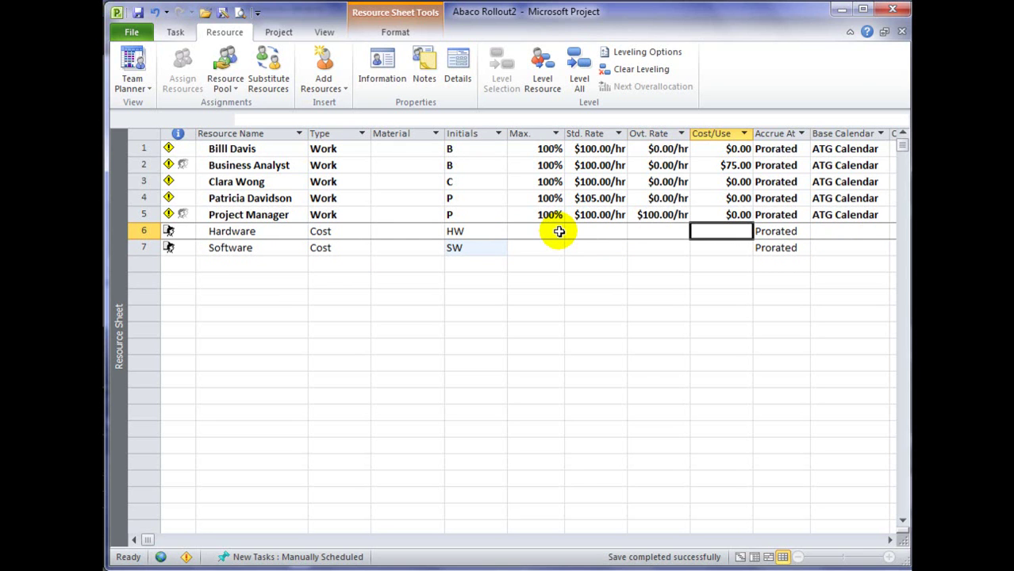
{"action": "key", "text": "shift+Tab"}
{"action": "key", "text": "shift+Tab"}
{"action": "key", "text": "shift+Tab"}
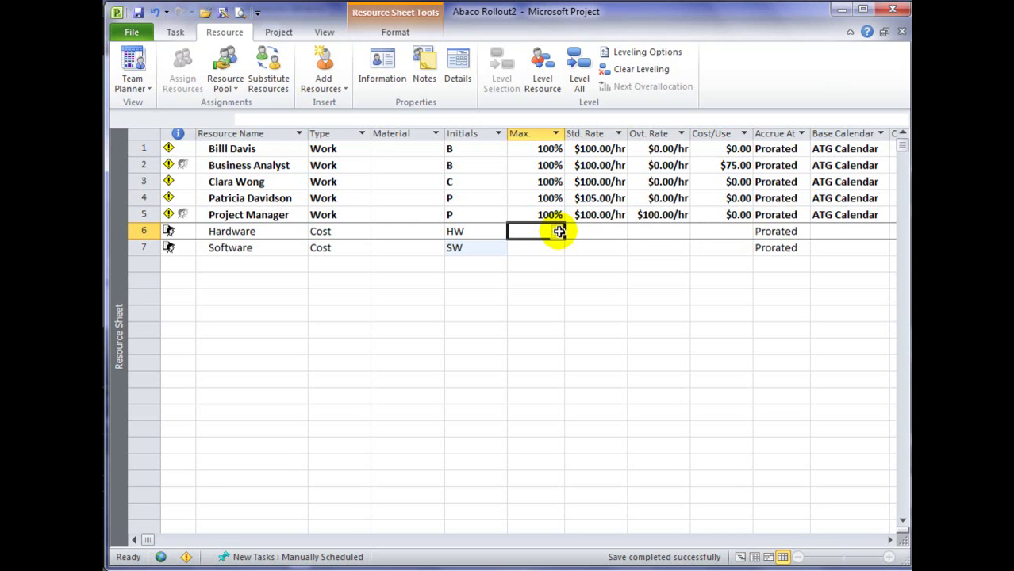
{"action": "left_click", "coordinate": [618, 231]}
{"action": "left_click", "coordinate": [655, 231]}
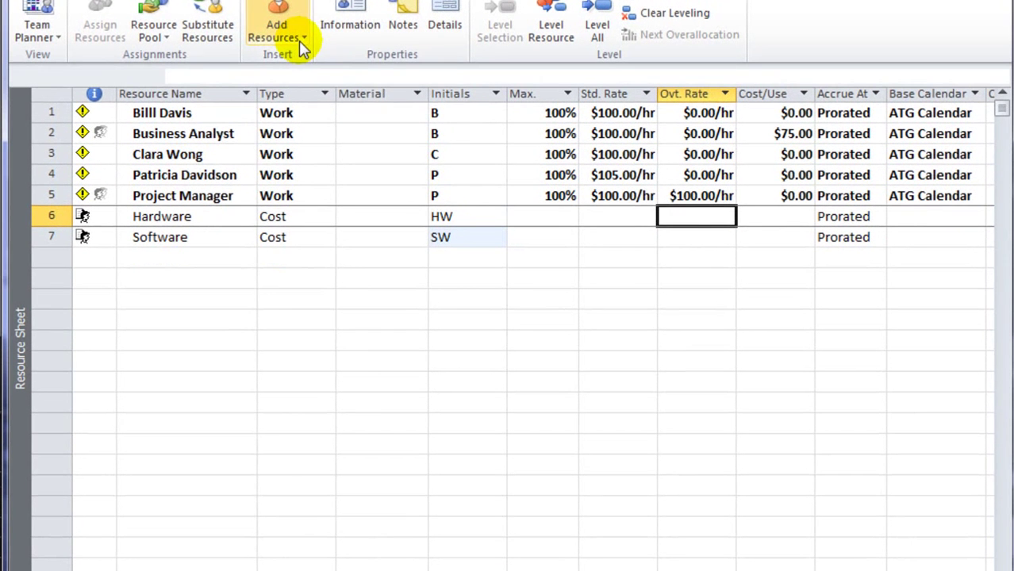
Step: Open Build Team from Enterprise and group the enterprise resources by Type
{"action": "left_click", "coordinate": [302, 44]}
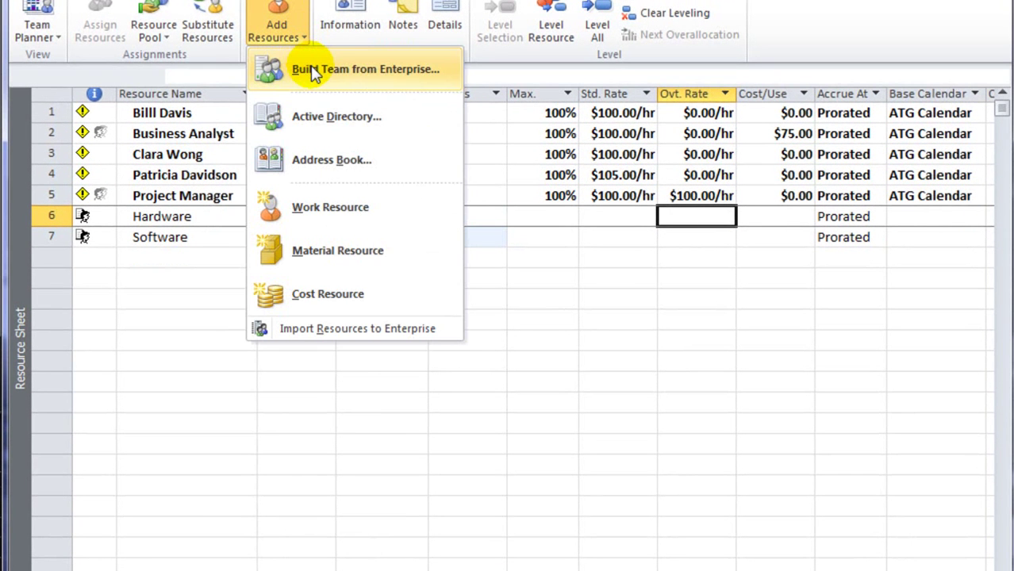
{"action": "left_click", "coordinate": [310, 66]}
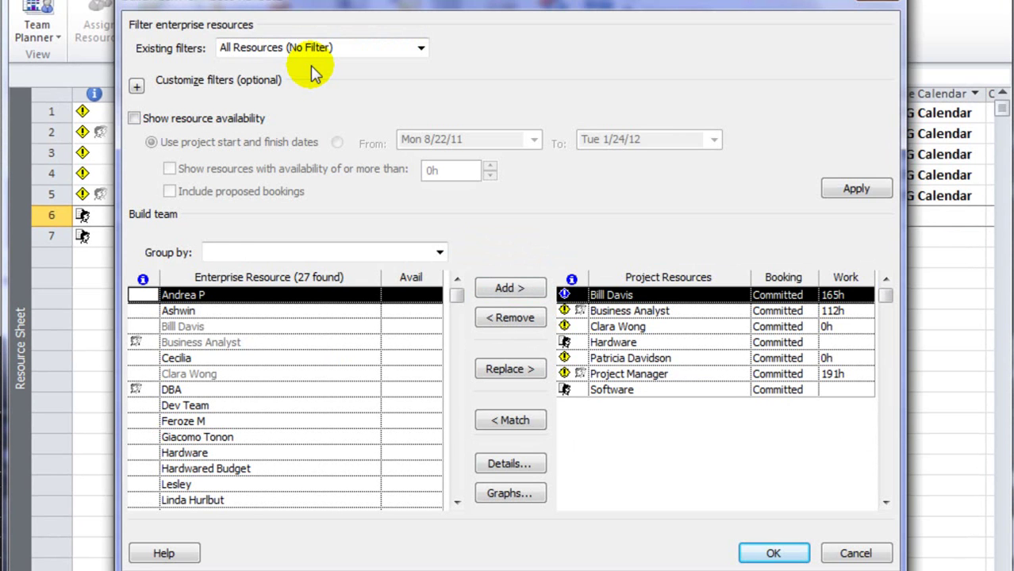
{"action": "left_click", "coordinate": [440, 253]}
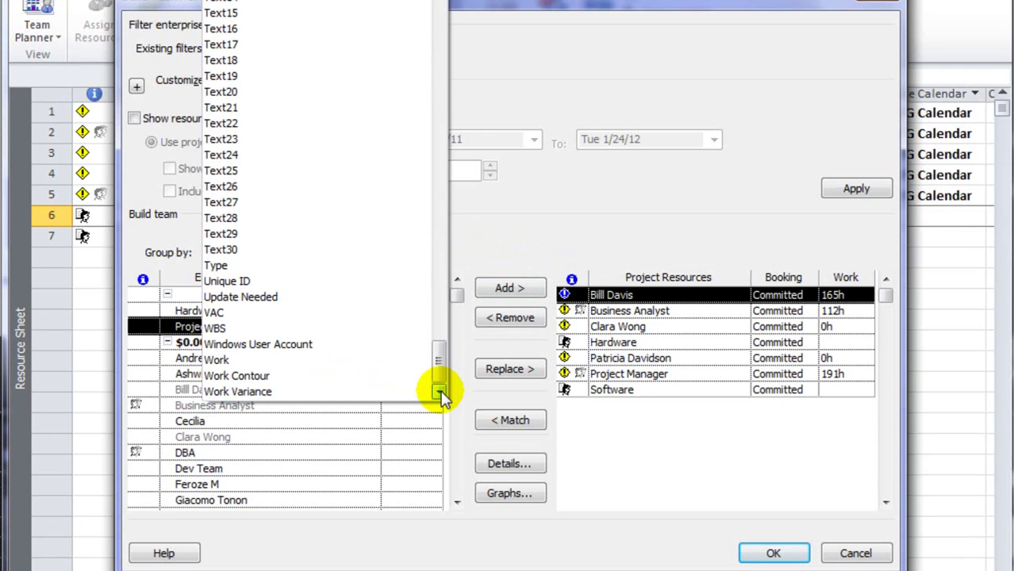
{"action": "left_click", "coordinate": [245, 267]}
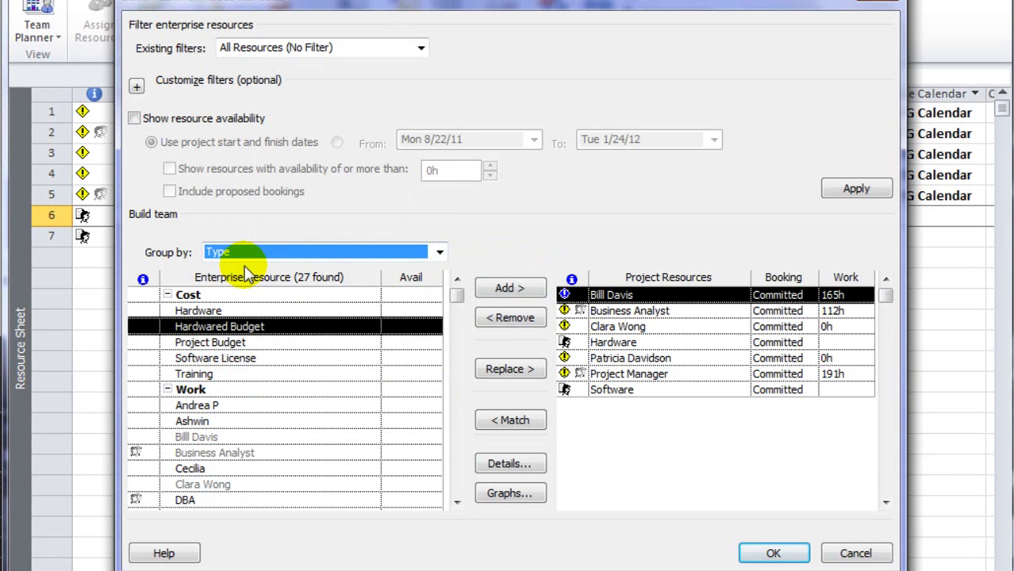
{"action": "left_click", "coordinate": [235, 391]}
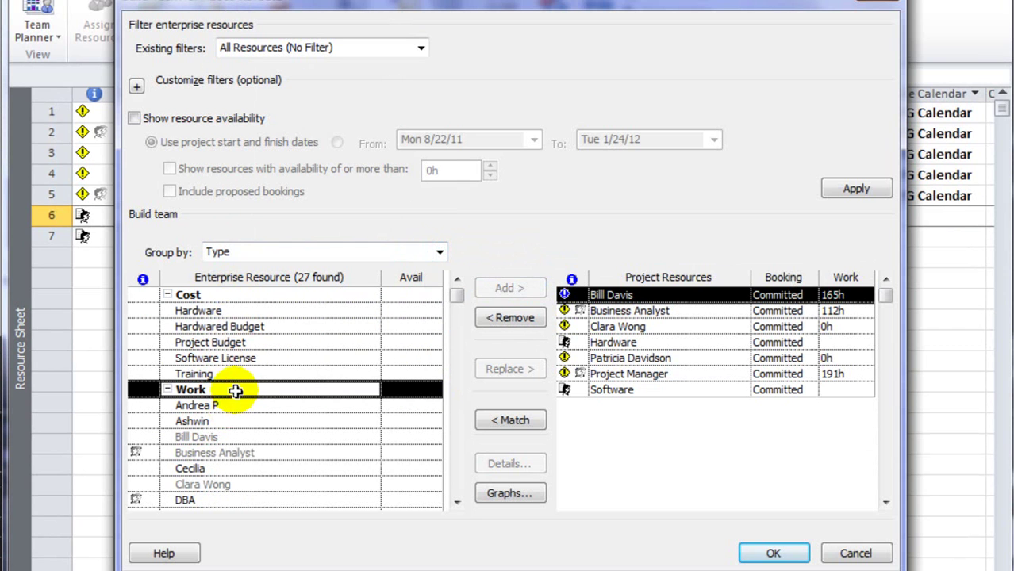
Step: Select Training and Project Budget among the cost resources and add each to the team
{"action": "left_click", "coordinate": [210, 311]}
{"action": "left_click", "coordinate": [210, 357]}
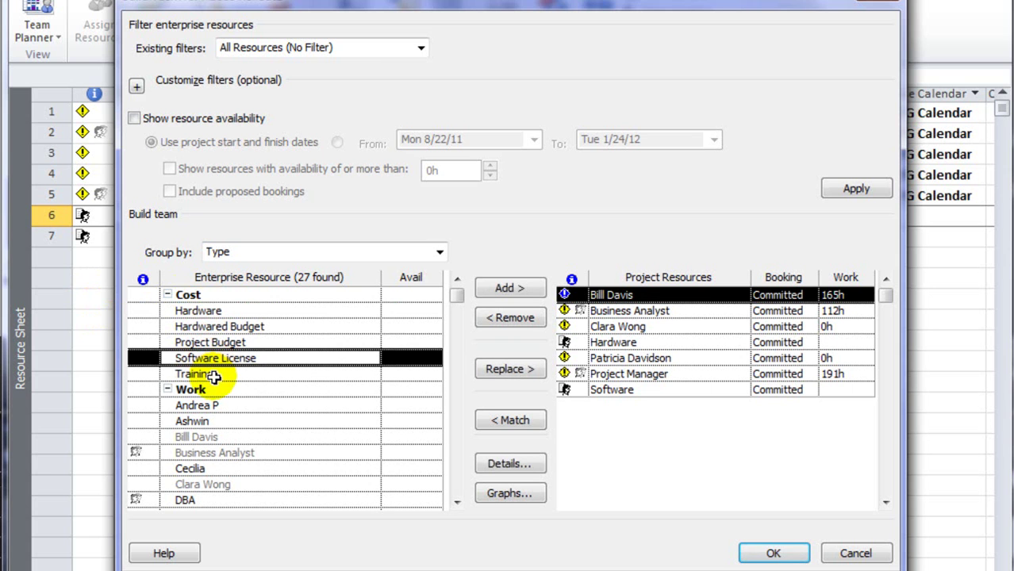
{"action": "left_click", "coordinate": [213, 375]}
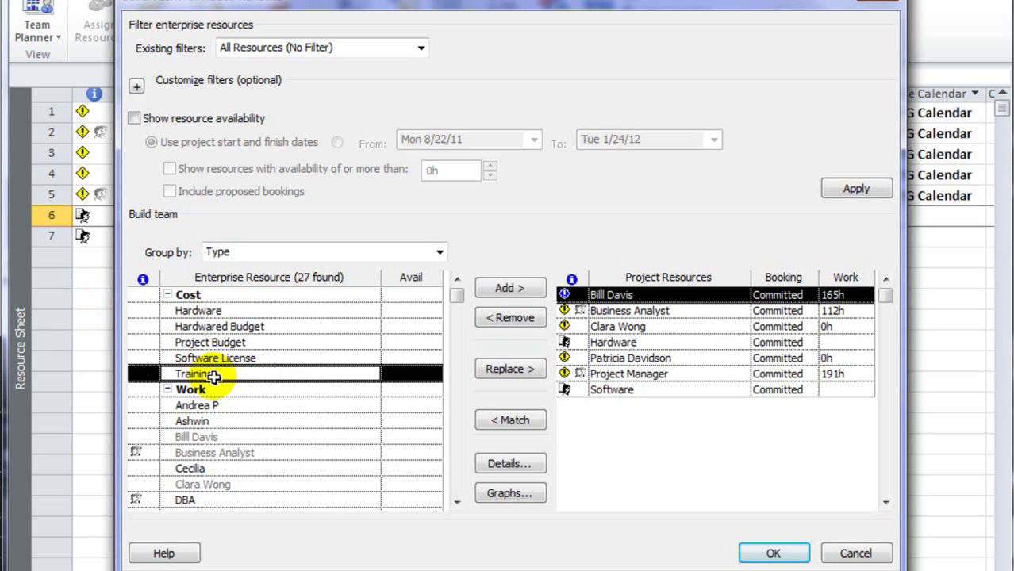
{"action": "left_click", "coordinate": [499, 288]}
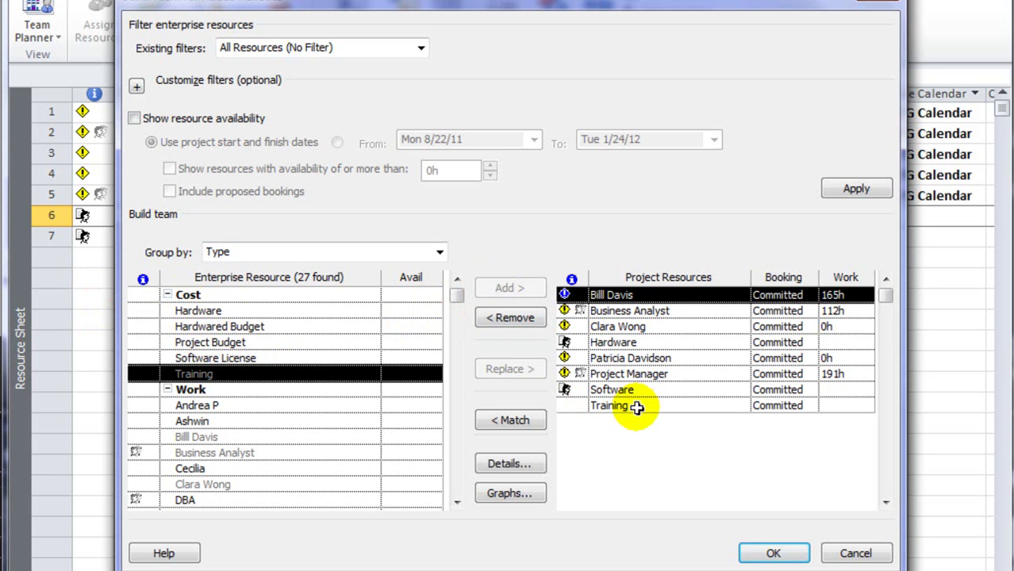
{"action": "left_click", "coordinate": [235, 342]}
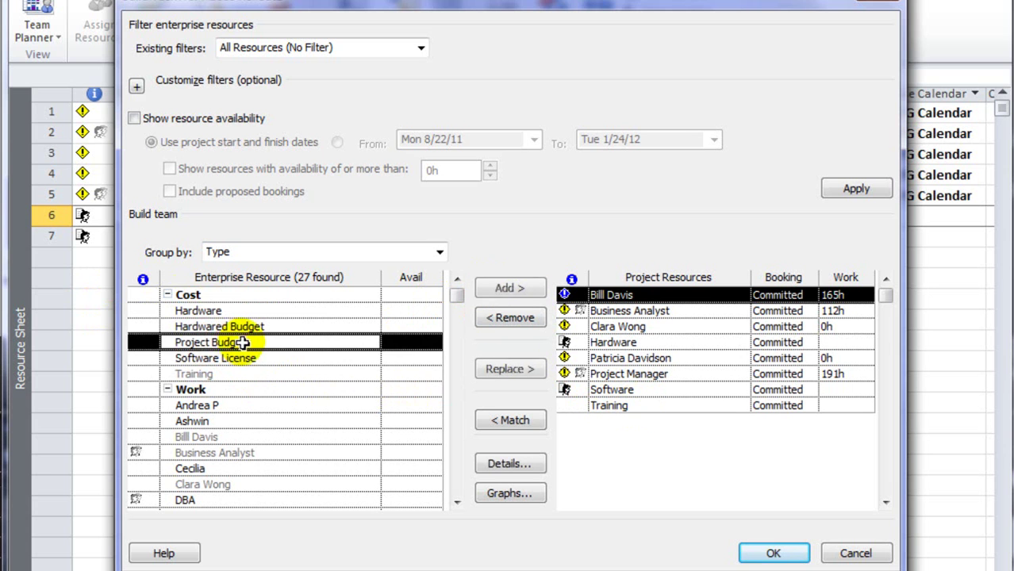
{"action": "left_click", "coordinate": [518, 291]}
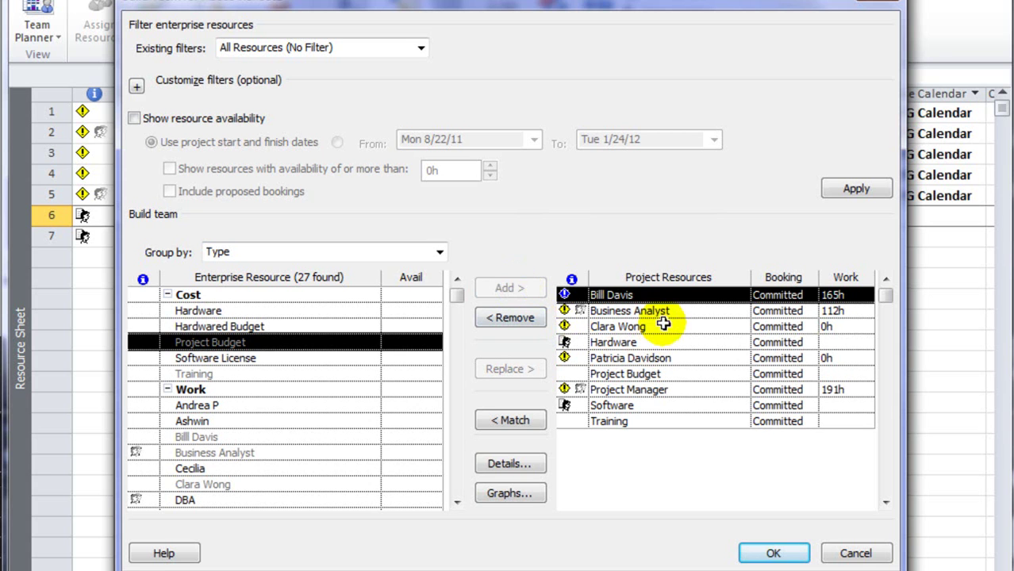
Step: Confirm the Build Team dialog, then review Training's Resource Information and close it
{"action": "left_click", "coordinate": [774, 555]}
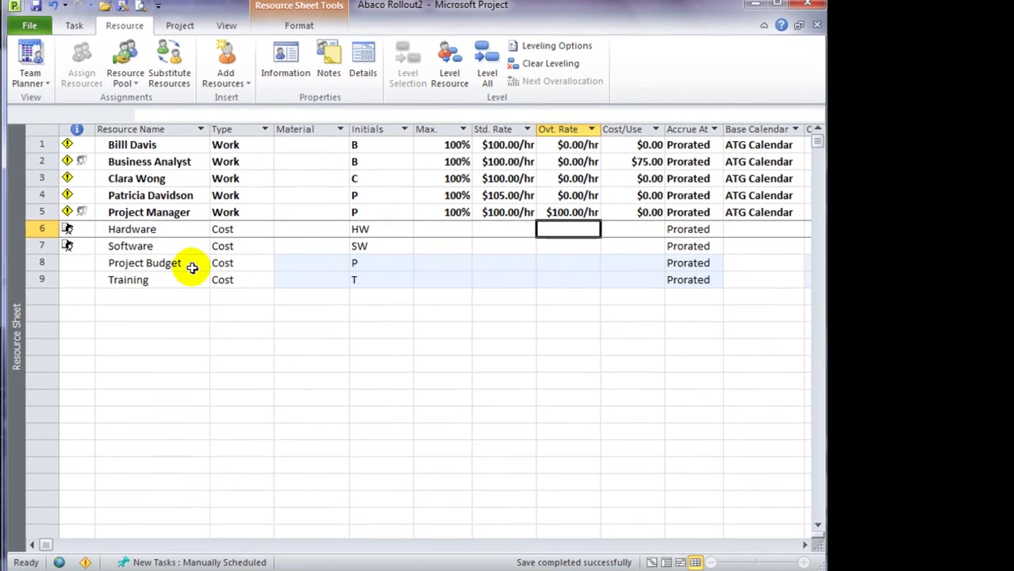
{"action": "left_click", "coordinate": [169, 262]}
{"action": "left_click", "coordinate": [158, 286]}
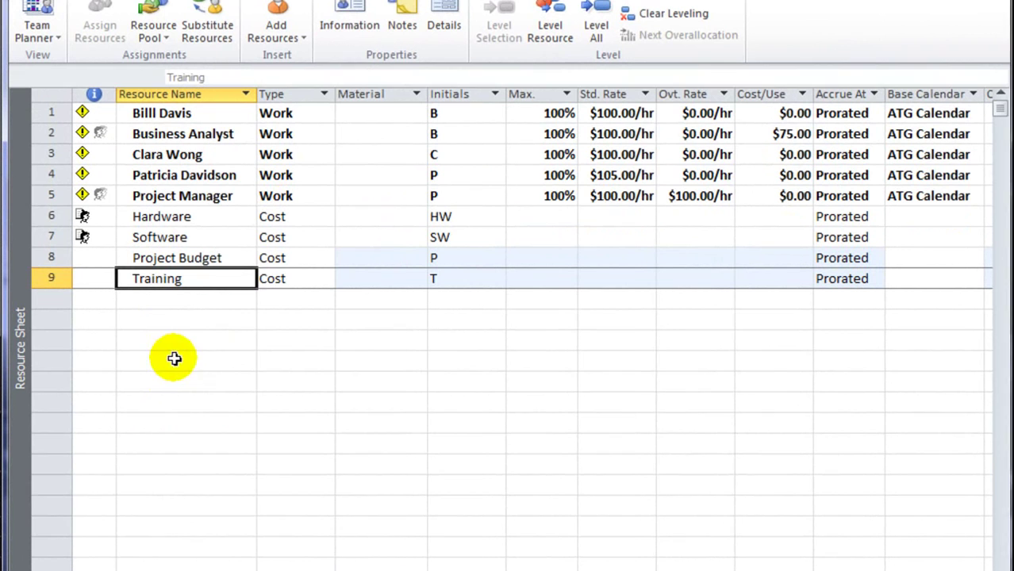
{"action": "double_click", "coordinate": [203, 279]}
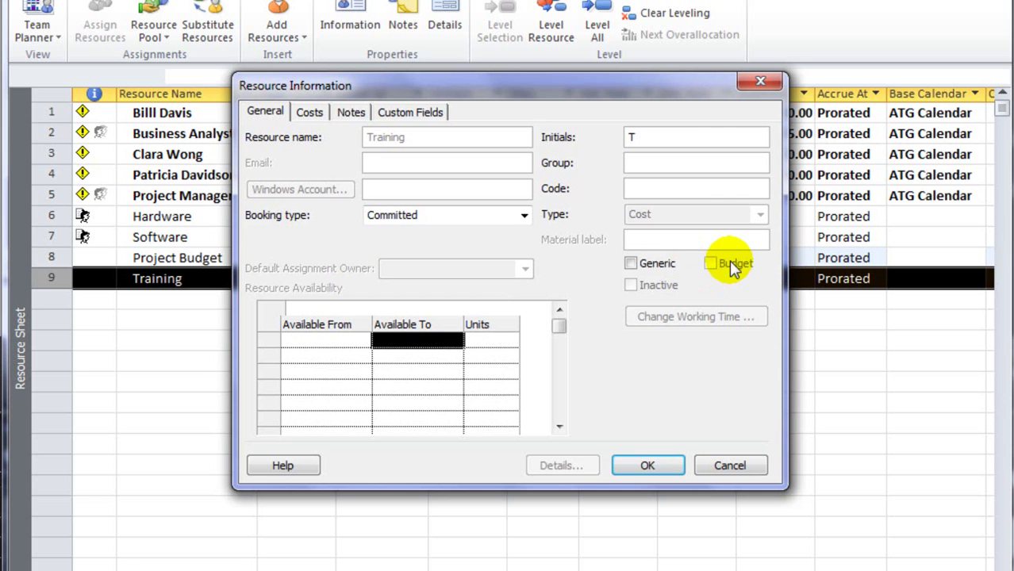
{"action": "left_click", "coordinate": [664, 465]}
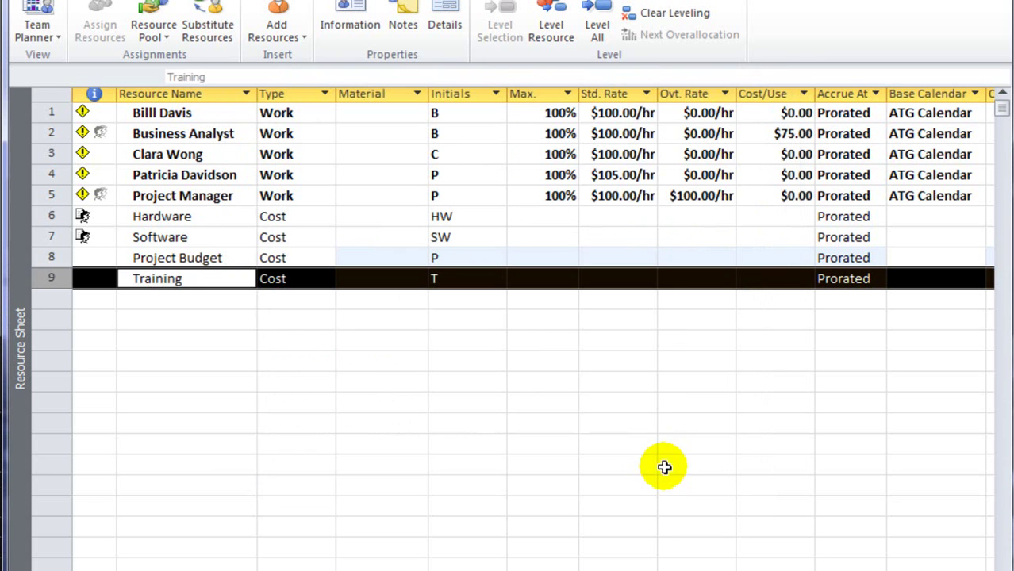
{"action": "left_click", "coordinate": [203, 218]}
{"action": "left_click", "coordinate": [204, 238]}
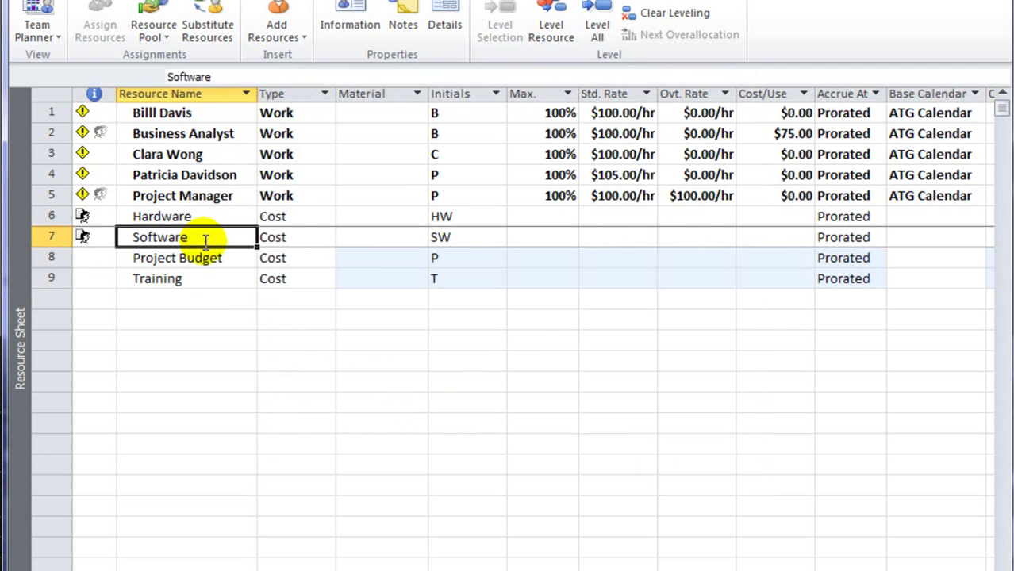
{"action": "double_click", "coordinate": [201, 259]}
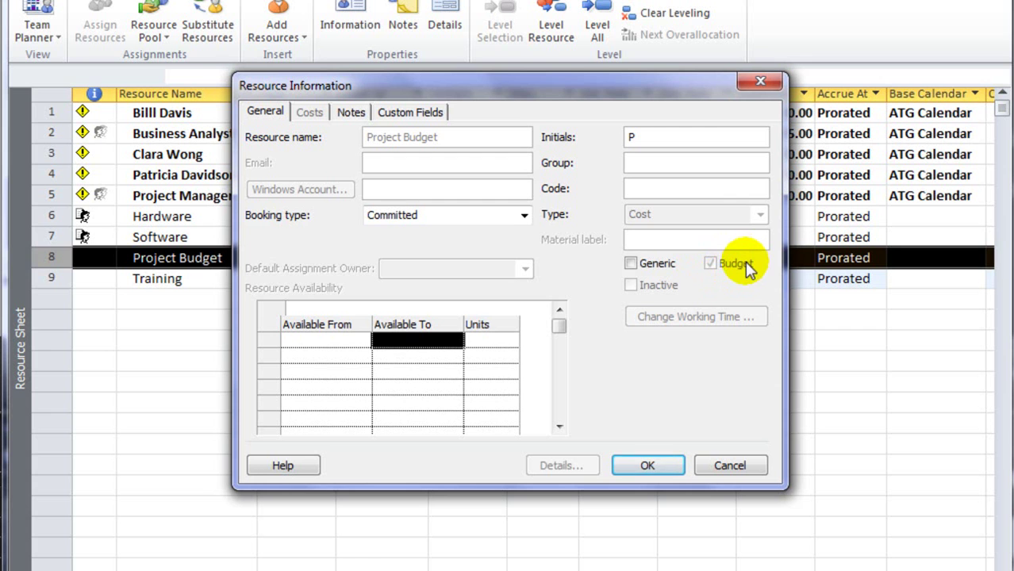
{"action": "left_click", "coordinate": [640, 465]}
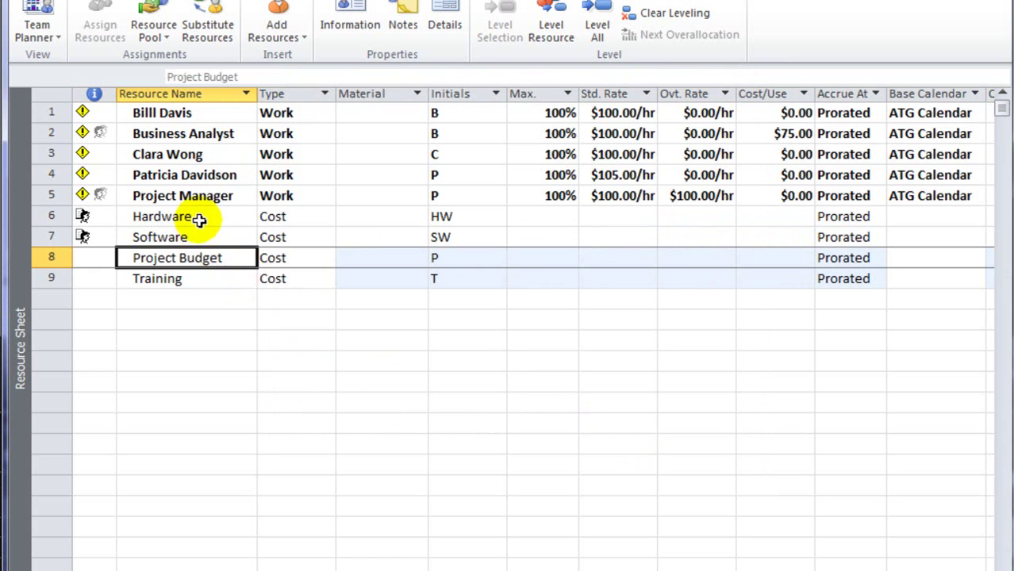
Step: Switch from the resource list to My New View and select High Level Project Plan
{"action": "left_click", "coordinate": [200, 279]}
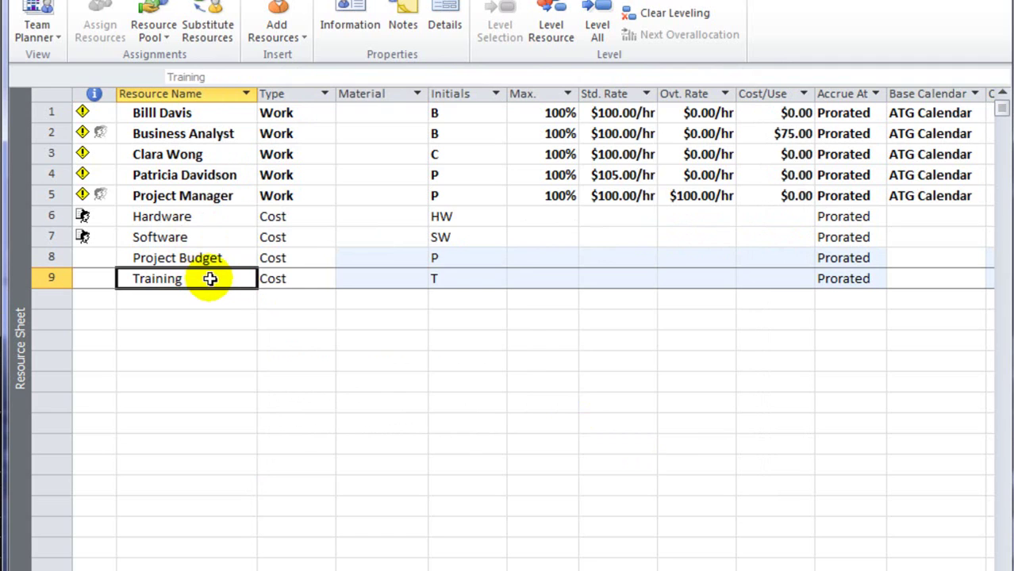
{"action": "key", "text": "ctrl+Home"}
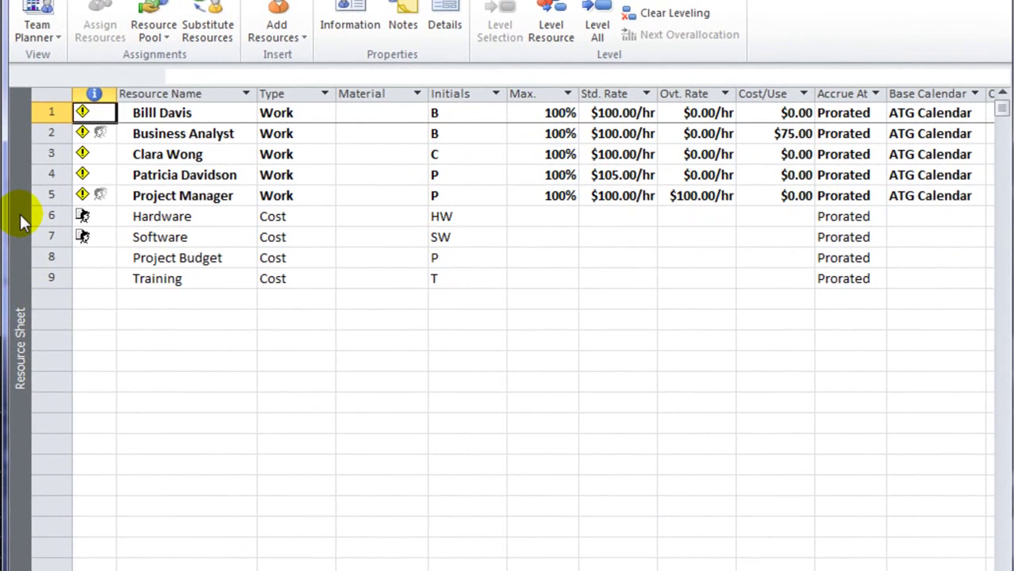
{"action": "right_click", "coordinate": [121, 236]}
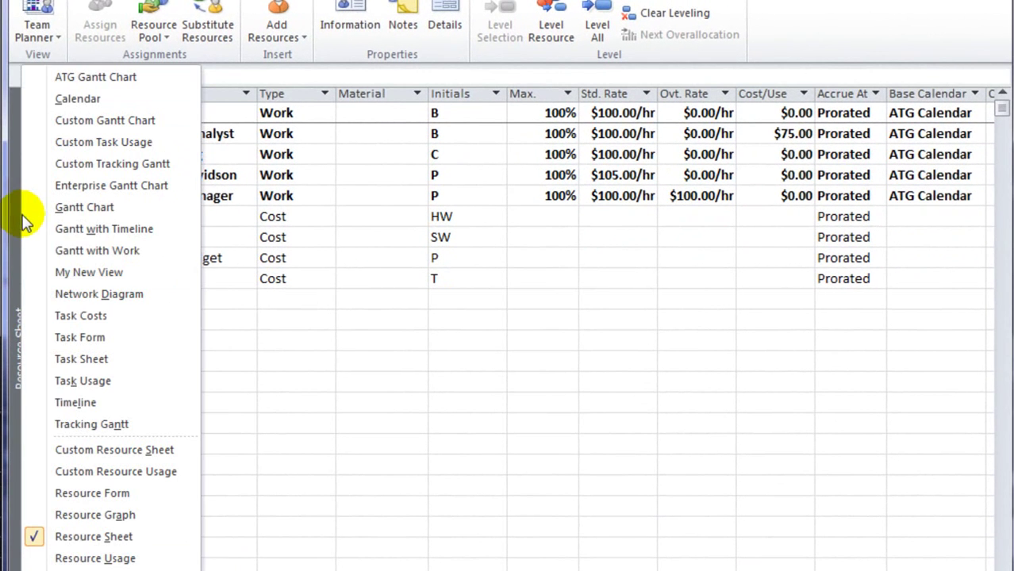
{"action": "left_click", "coordinate": [57, 270]}
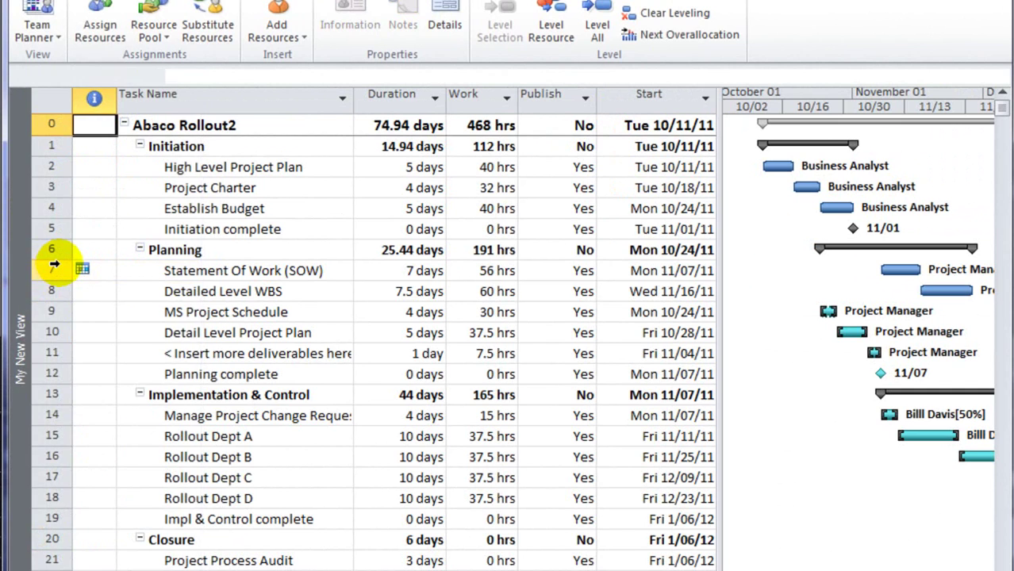
{"action": "left_click", "coordinate": [254, 166]}
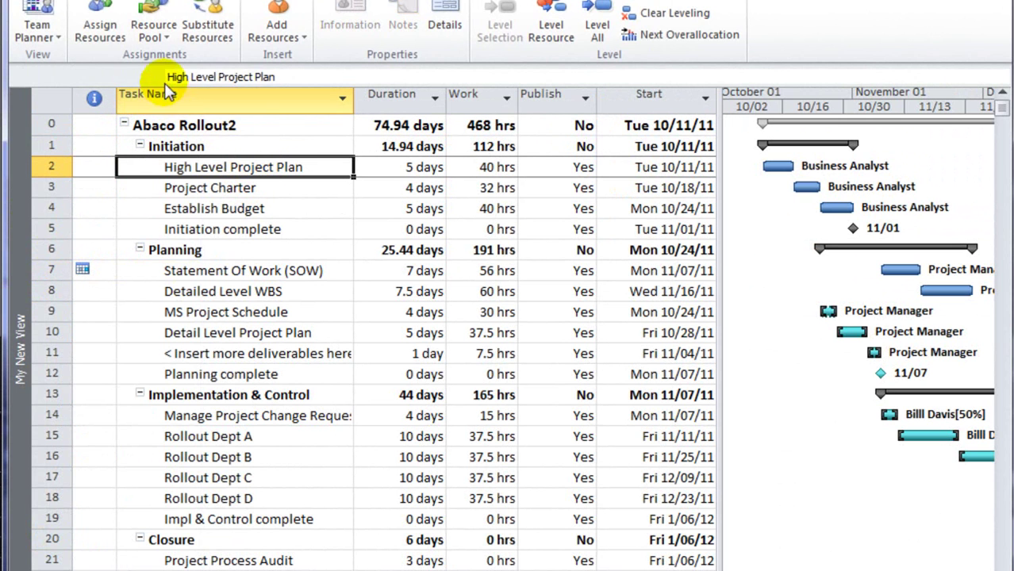
Step: Assign the Software and Training resources to High Level Project Plan
{"action": "left_click", "coordinate": [102, 40]}
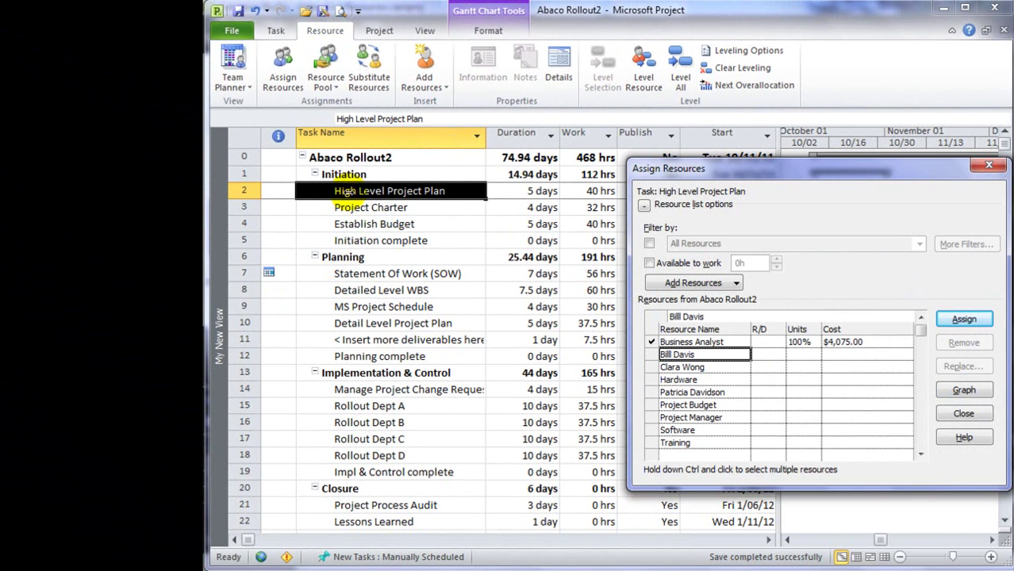
{"action": "left_click", "coordinate": [698, 430]}
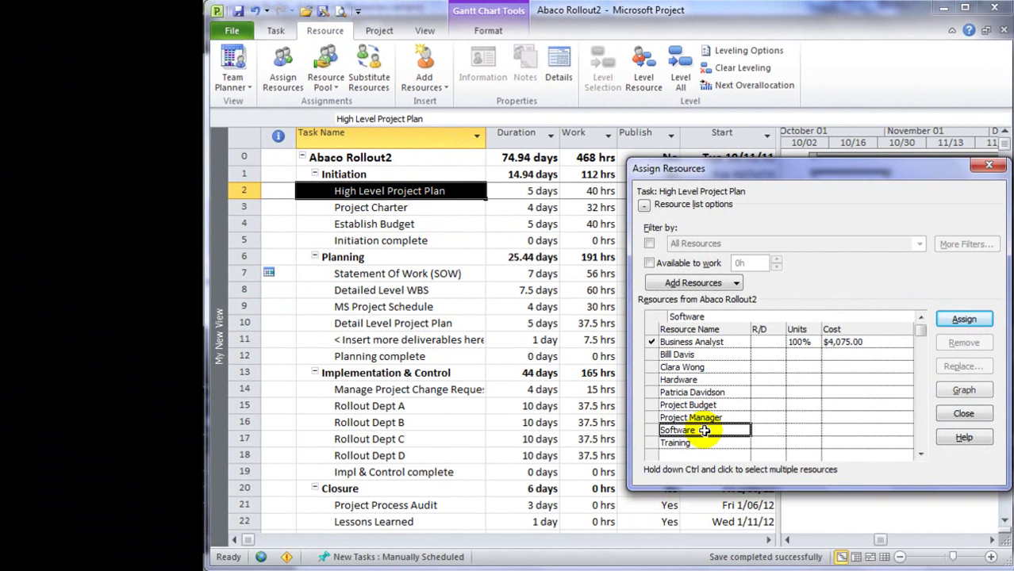
{"action": "left_click", "coordinate": [977, 319]}
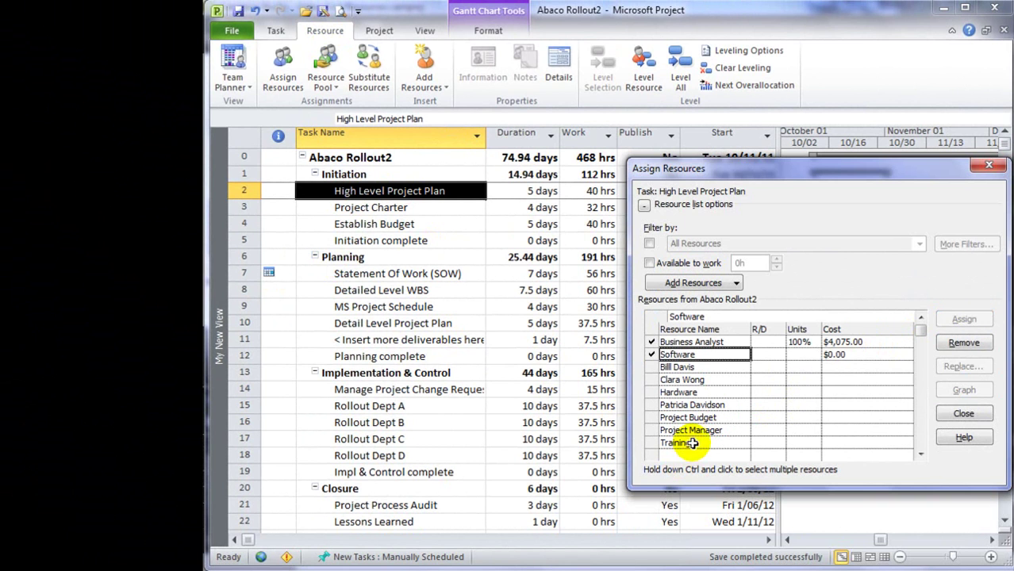
{"action": "left_click", "coordinate": [679, 442]}
{"action": "left_click", "coordinate": [963, 319]}
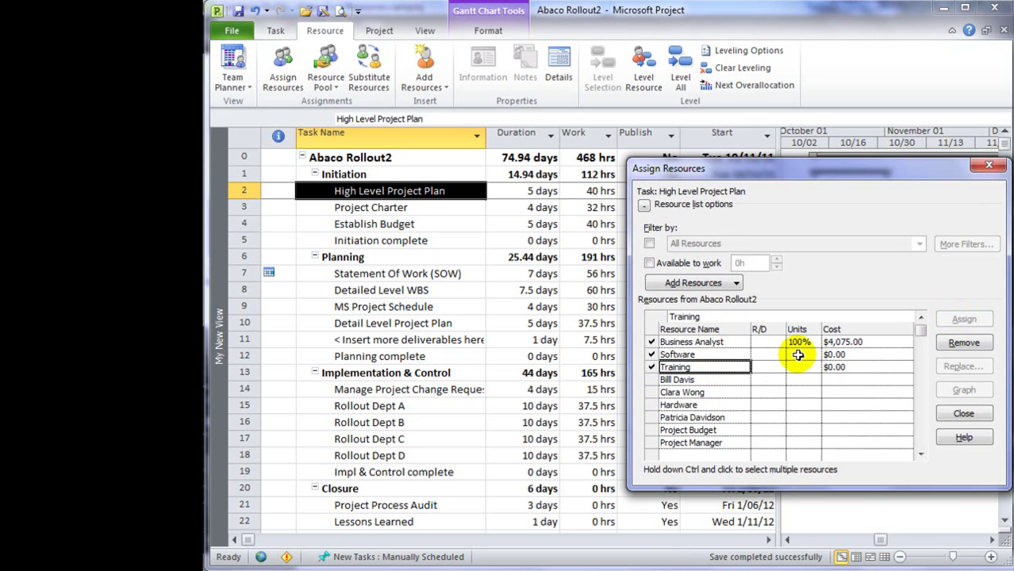
{"action": "left_click", "coordinate": [845, 357]}
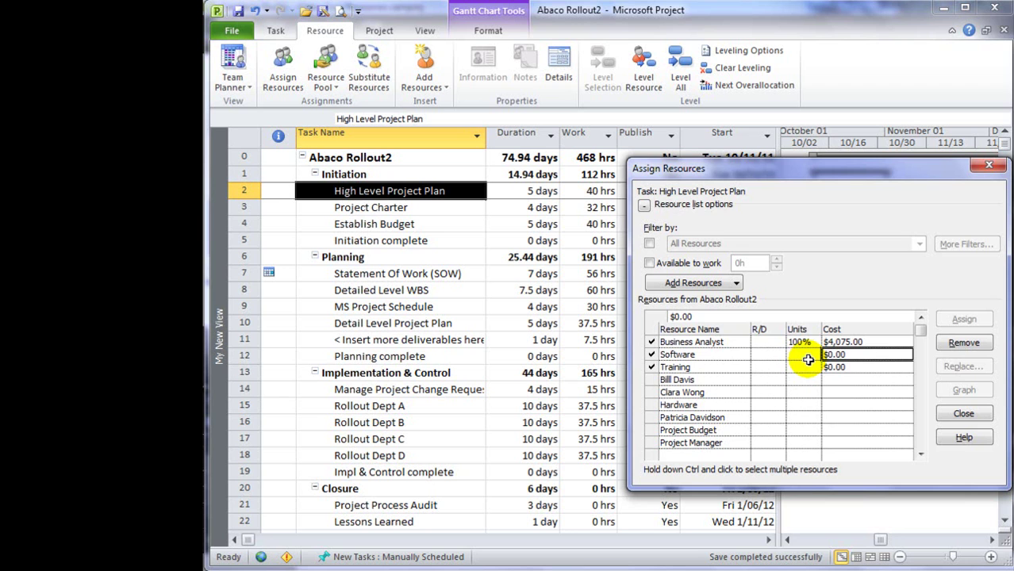
{"action": "left_click", "coordinate": [744, 341]}
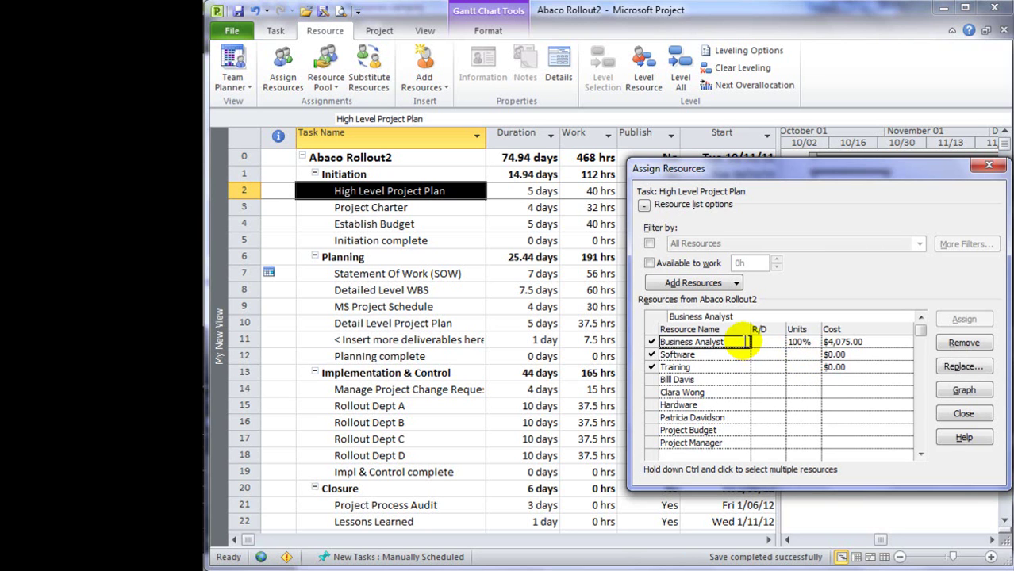
{"action": "left_click", "coordinate": [798, 341]}
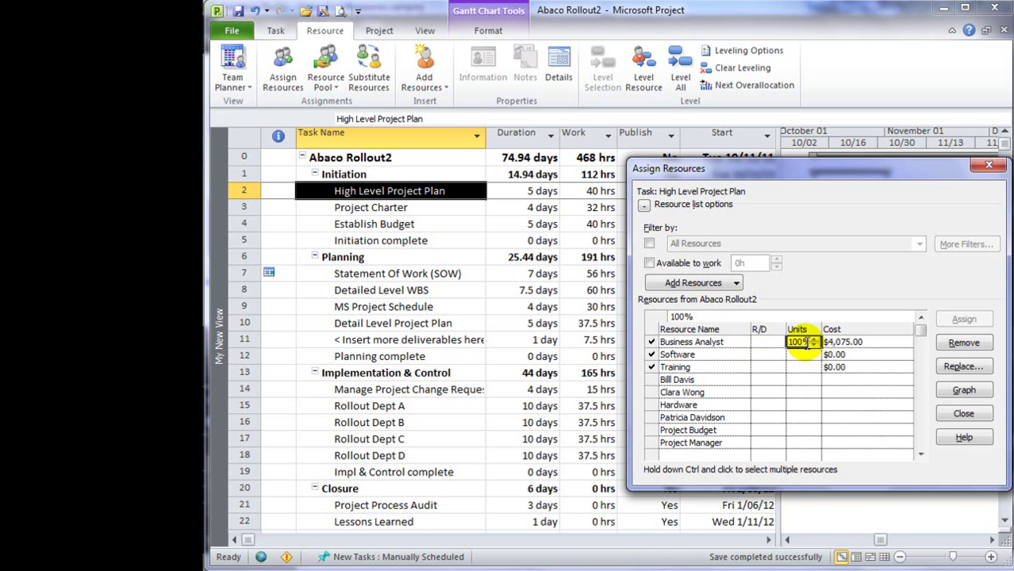
Step: Enter costs of 800 for Software and 1000 for Training, then close Assign Resources
{"action": "left_click", "coordinate": [876, 359]}
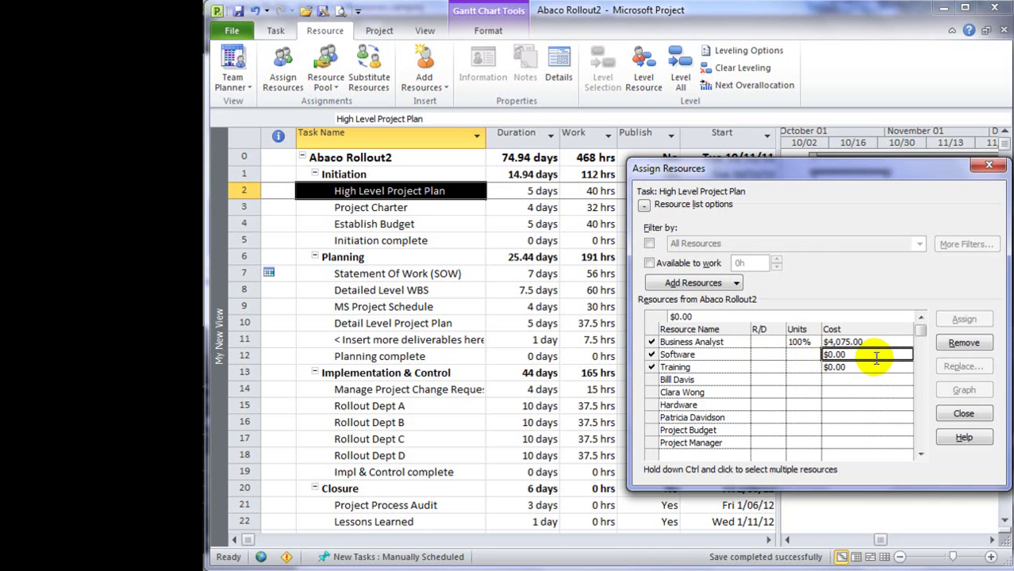
{"action": "type", "text": "800"}
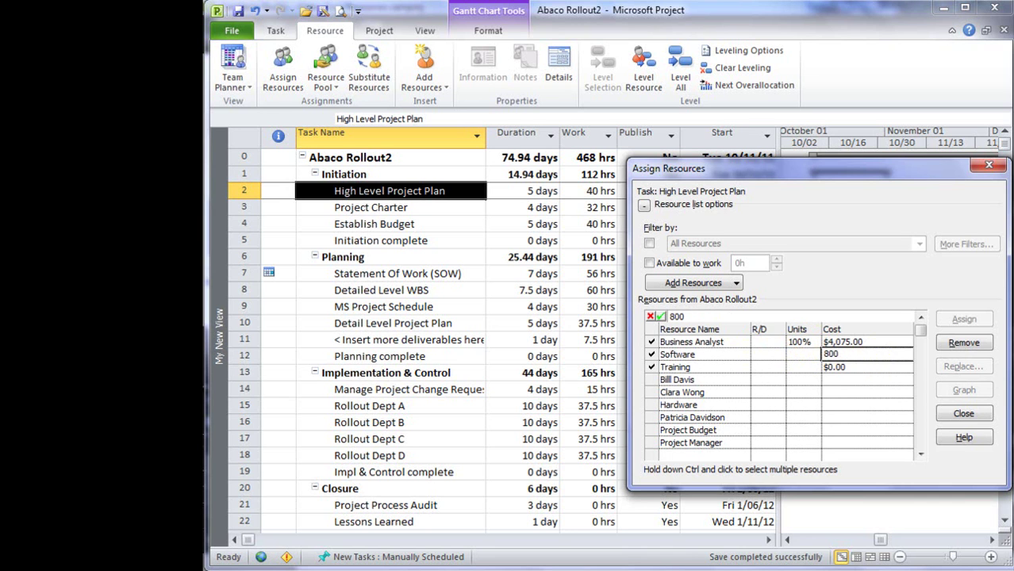
{"action": "key", "text": "Return"}
{"action": "type", "text": "1"}
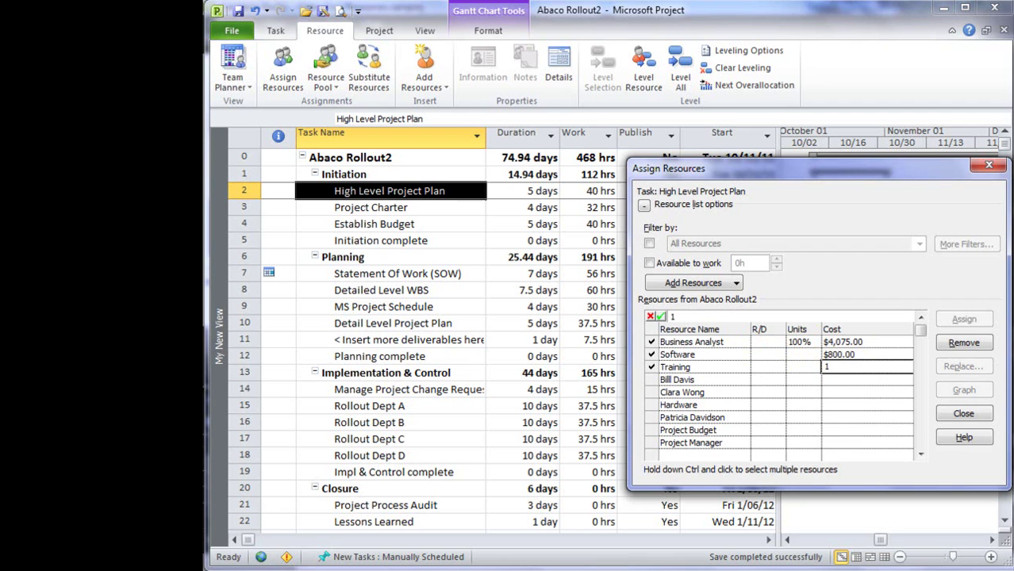
{"action": "type", "text": "0000"}
{"action": "key", "text": "Return"}
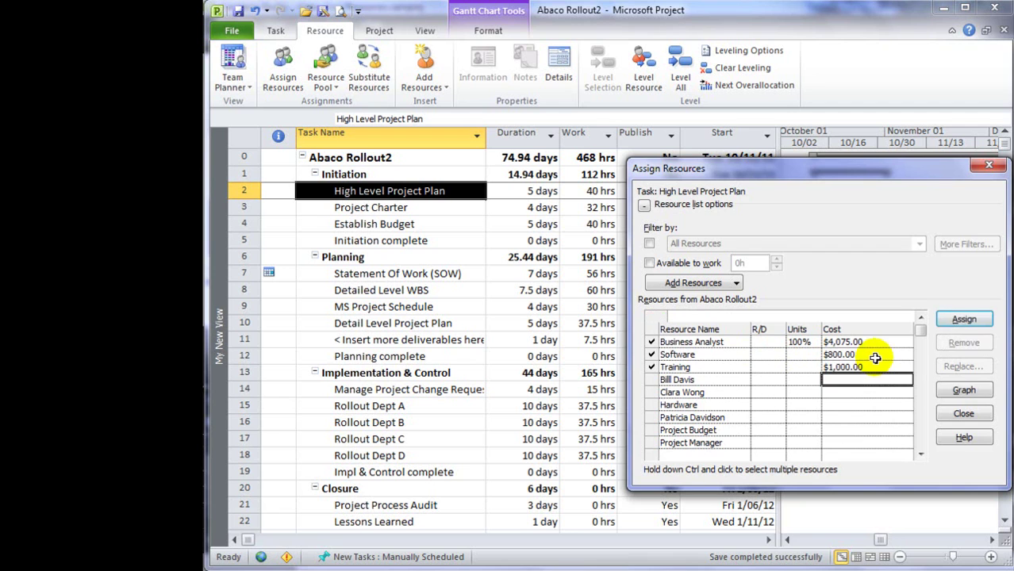
{"action": "left_click", "coordinate": [964, 413]}
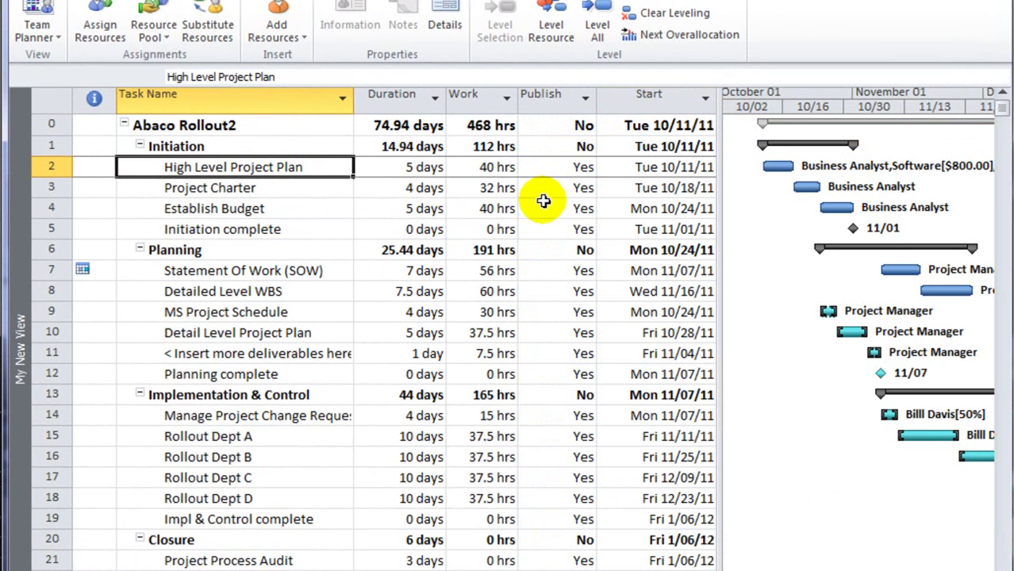
Step: Switch to the Task Costs view and go through High Level Project Plan's assignment rows
{"action": "right_click", "coordinate": [26, 271]}
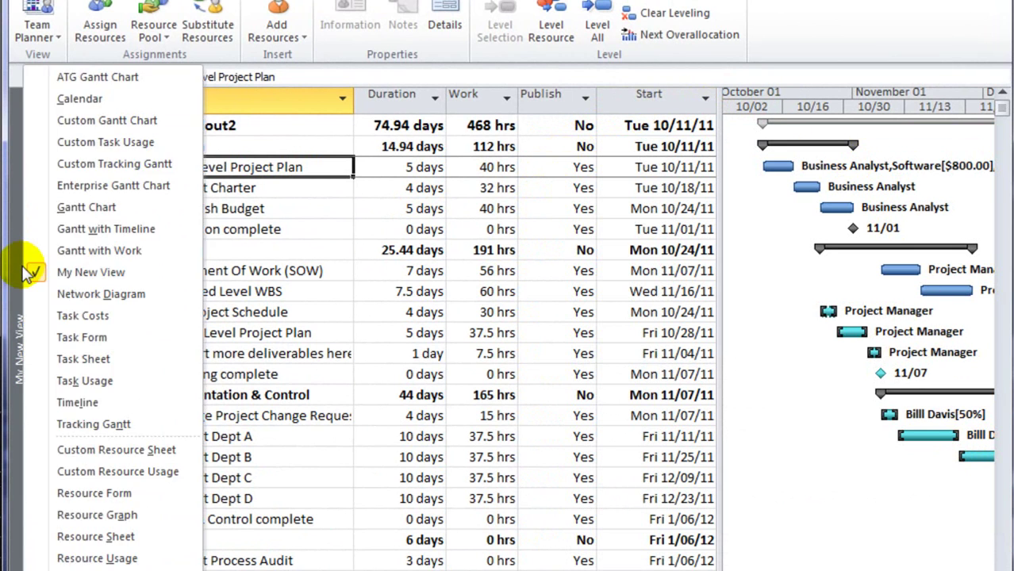
{"action": "left_click", "coordinate": [82, 316]}
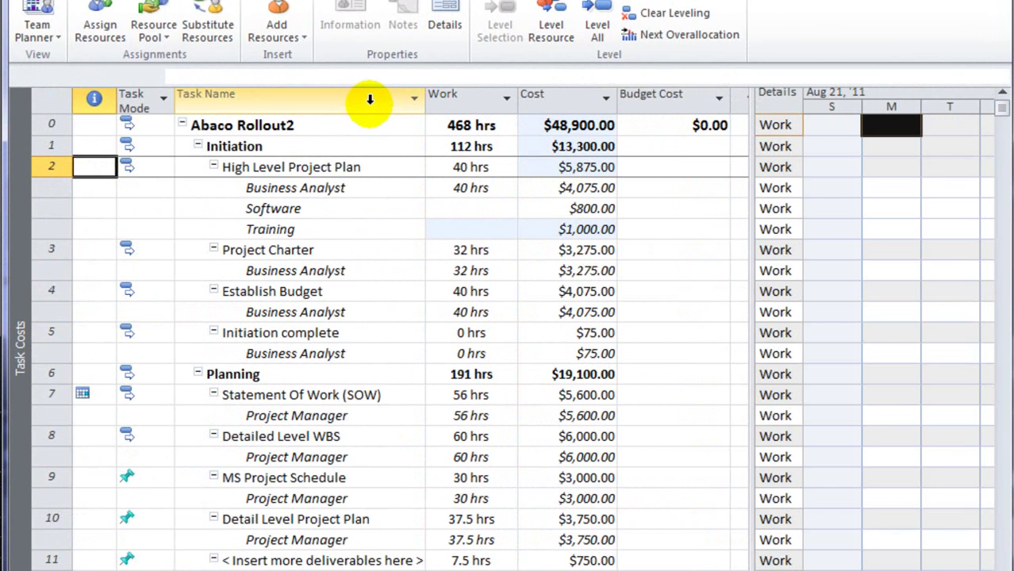
{"action": "left_click", "coordinate": [356, 171]}
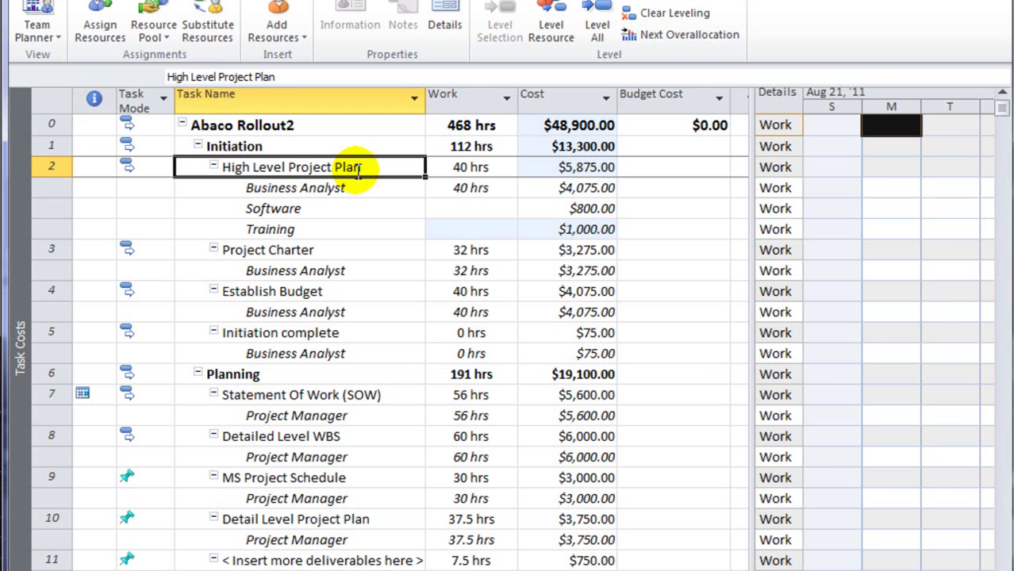
{"action": "left_click", "coordinate": [317, 191]}
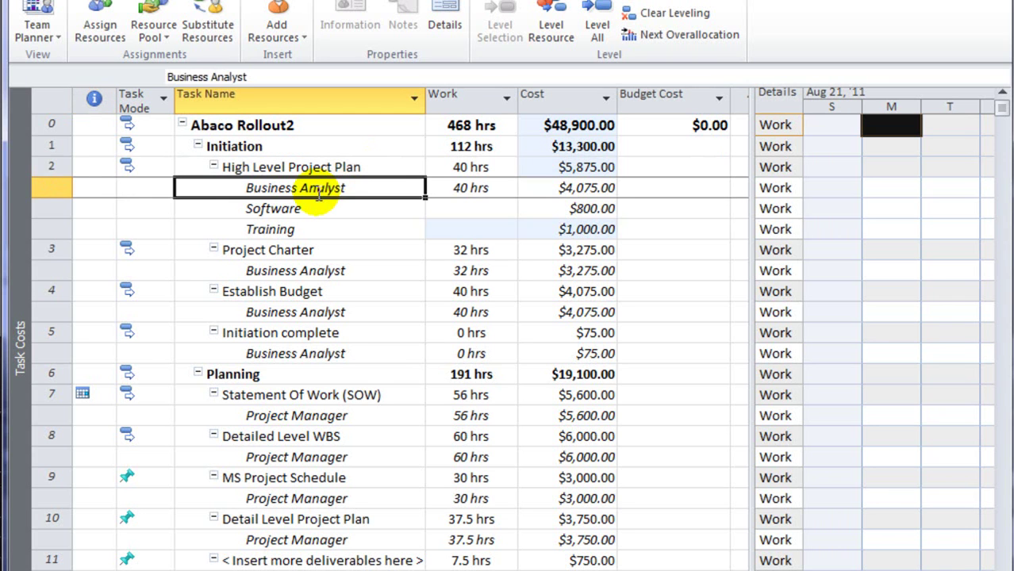
{"action": "left_click", "coordinate": [323, 210]}
{"action": "left_click", "coordinate": [319, 229]}
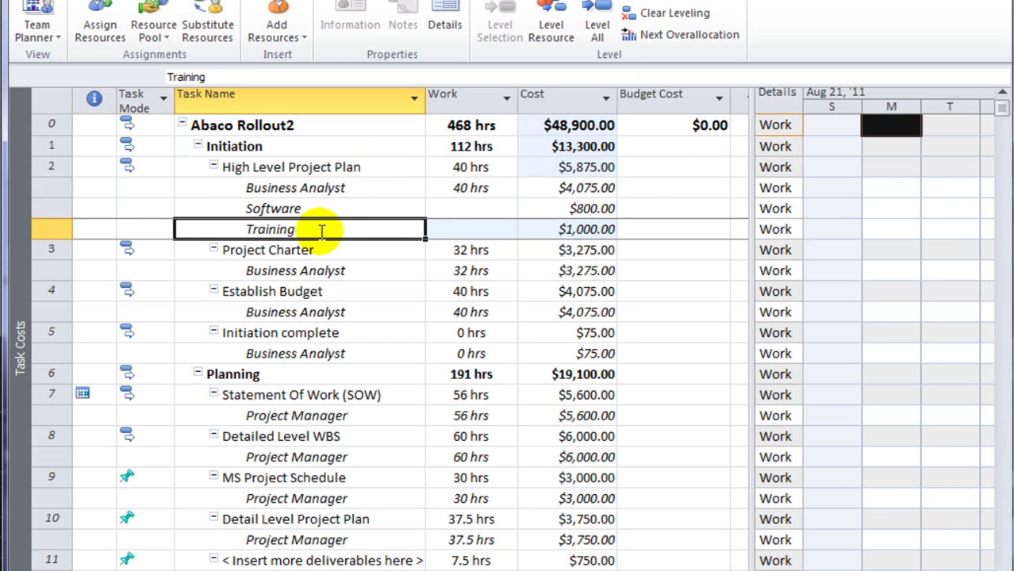
Step: Highlight the assignment rows and the $5,875.00 task cost, then select the Abaco Rollout2 summary
{"action": "key", "text": "Up"}
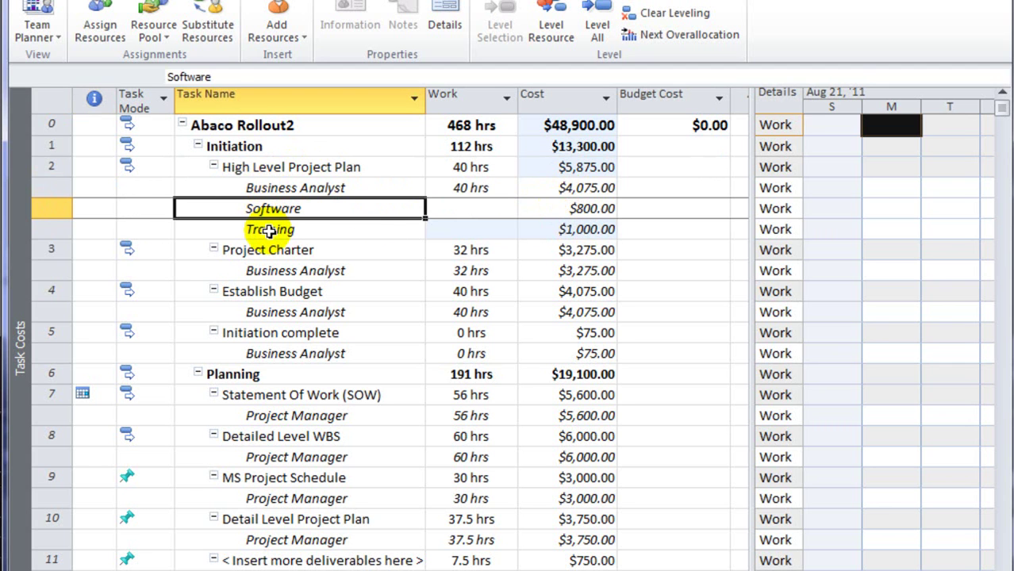
{"action": "left_click", "coordinate": [270, 187]}
{"action": "left_click", "coordinate": [274, 208]}
{"action": "left_click", "coordinate": [268, 228]}
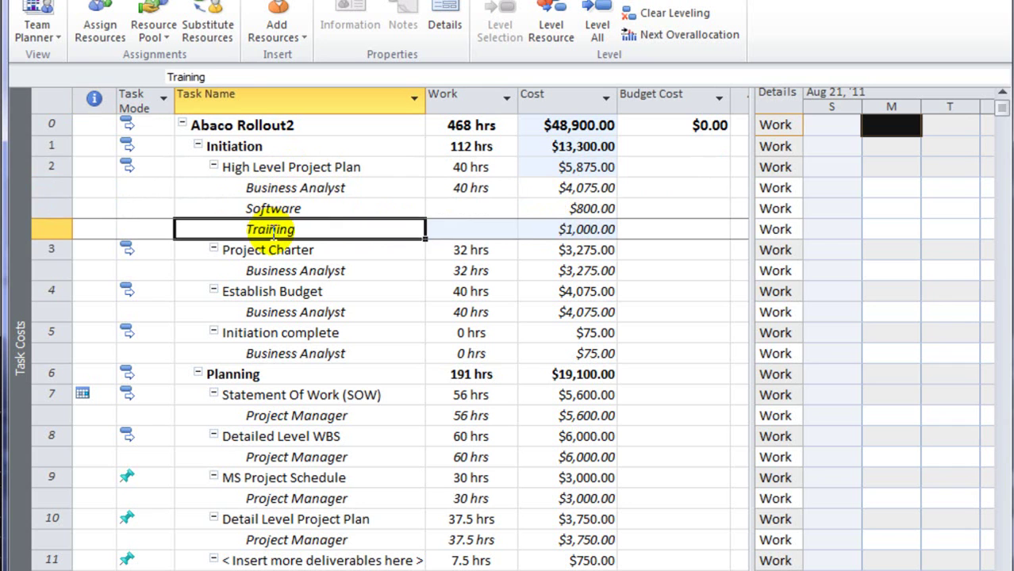
{"action": "left_click", "coordinate": [571, 171]}
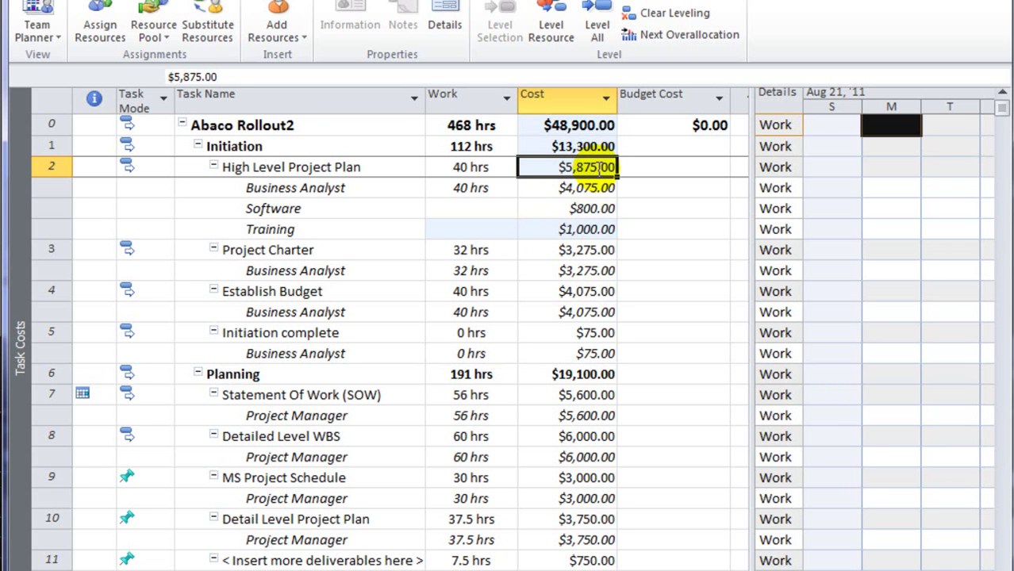
{"action": "left_click", "coordinate": [268, 250]}
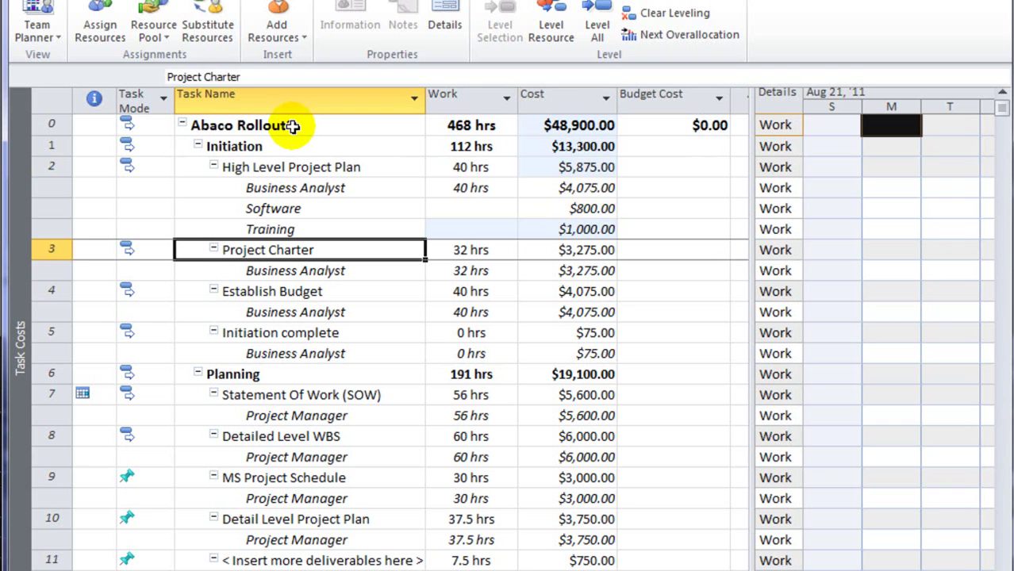
{"action": "left_click", "coordinate": [293, 126]}
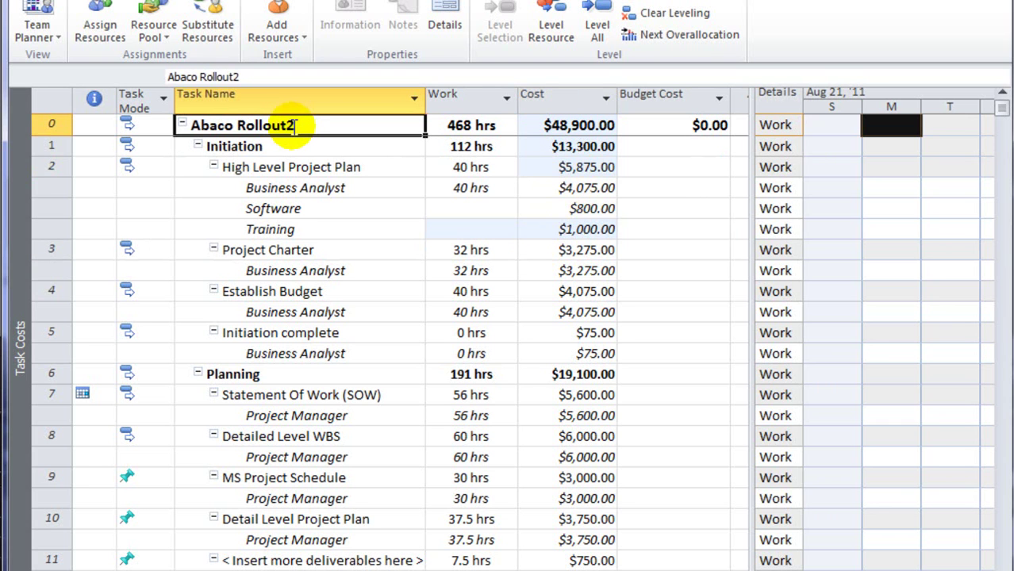
Step: Assign Project Budget to the Abaco Rollout2 summary task through Assign Resources
{"action": "left_click", "coordinate": [98, 31]}
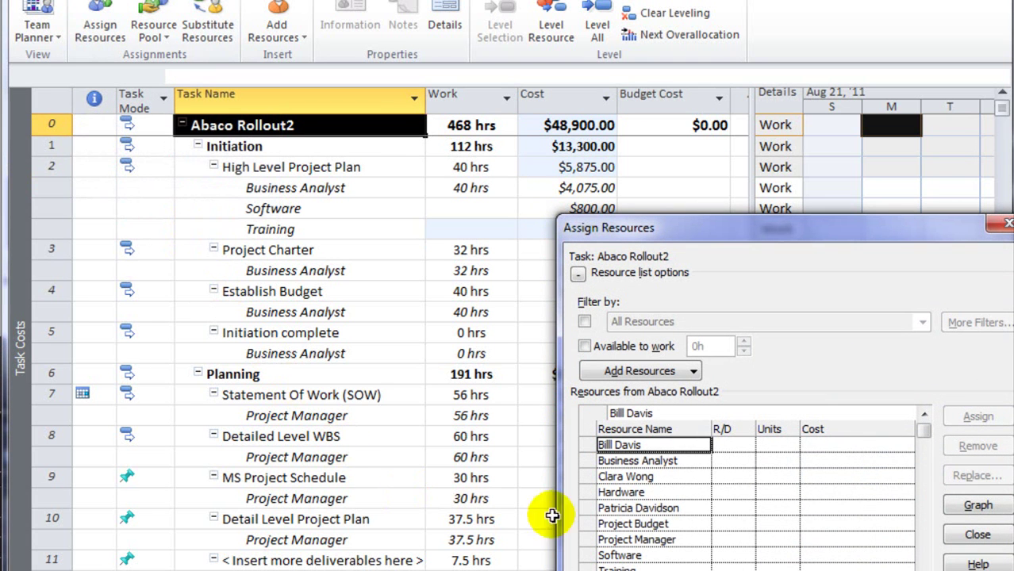
{"action": "left_click", "coordinate": [667, 525]}
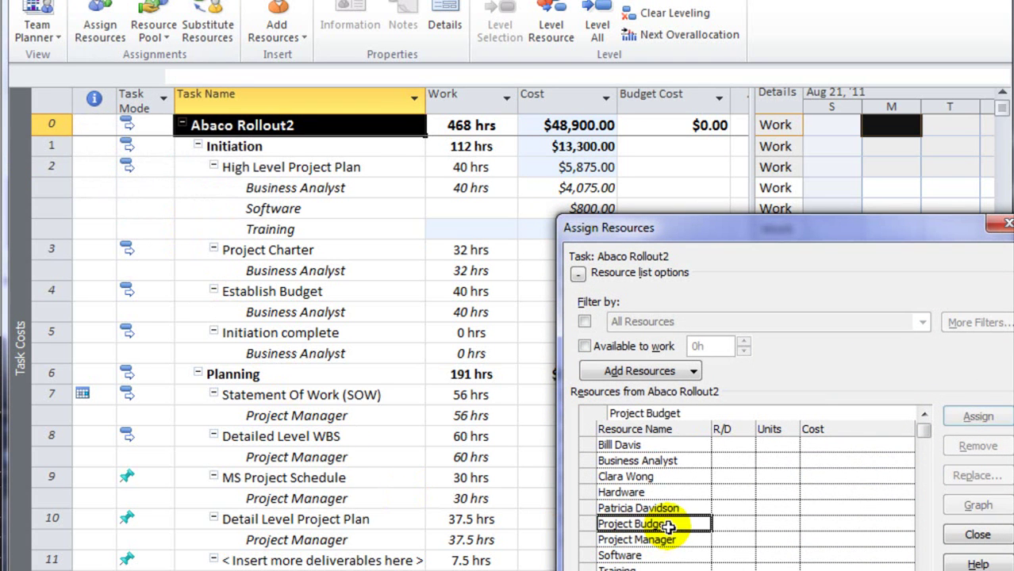
{"action": "left_click", "coordinate": [987, 416]}
{"action": "key", "text": "Escape"}
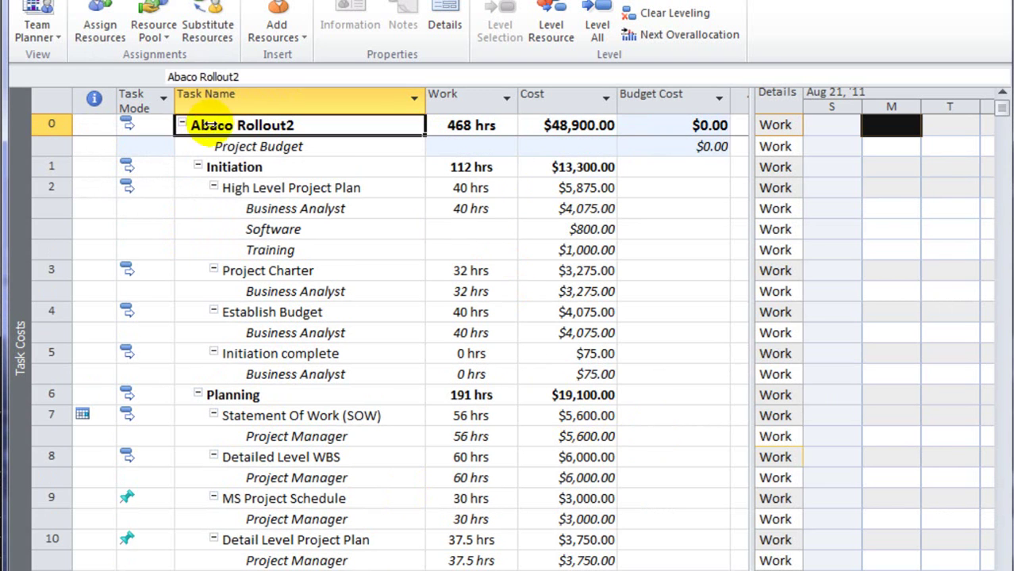
Step: Enter 50,000 as Project Budget's Budget Cost and verify the $50,000.00 total on row 0
{"action": "left_click", "coordinate": [678, 146]}
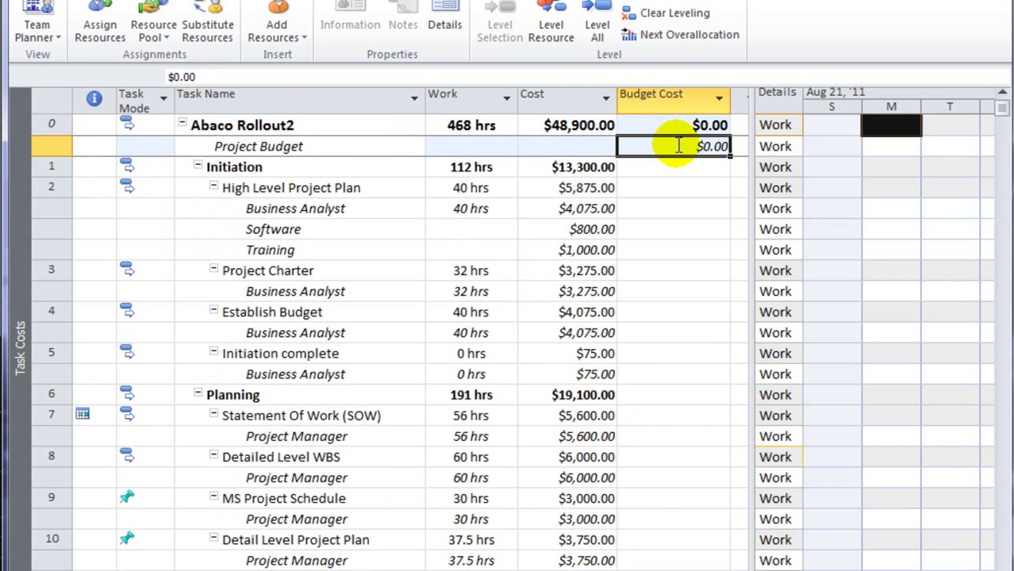
{"action": "type", "text": "5"}
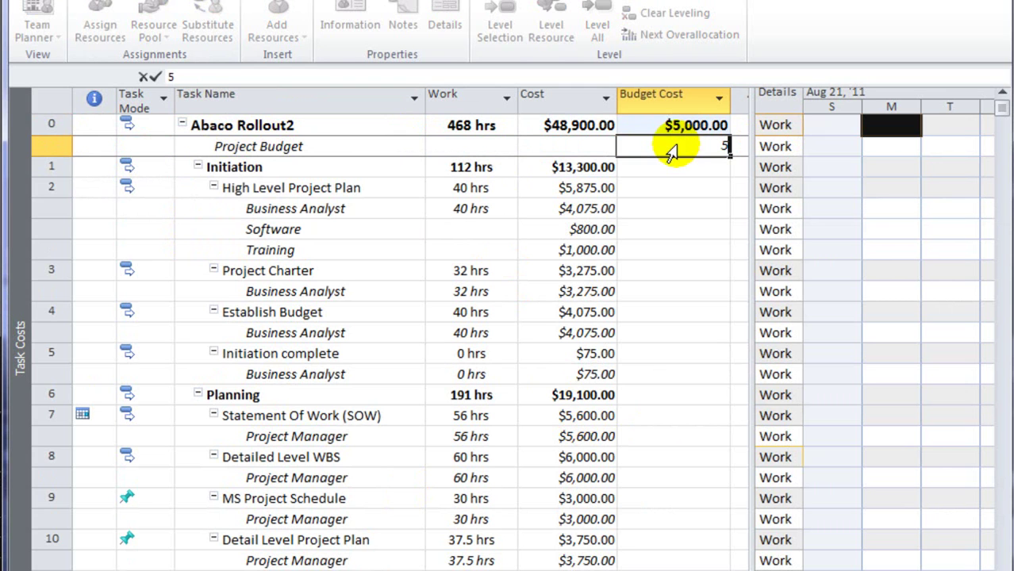
{"action": "type", "text": "0,0000"}
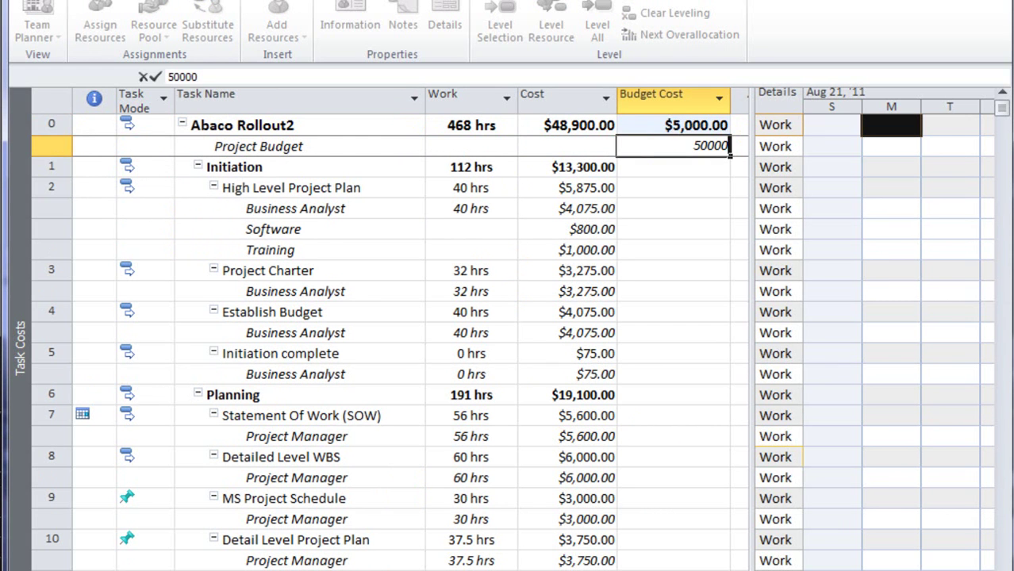
{"action": "key", "text": "Return"}
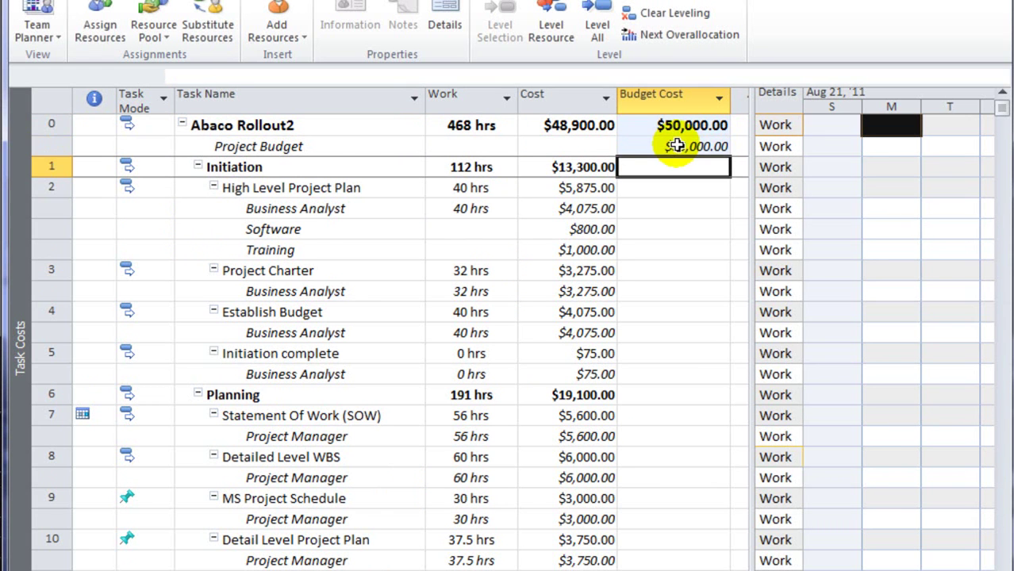
{"action": "left_click", "coordinate": [675, 145]}
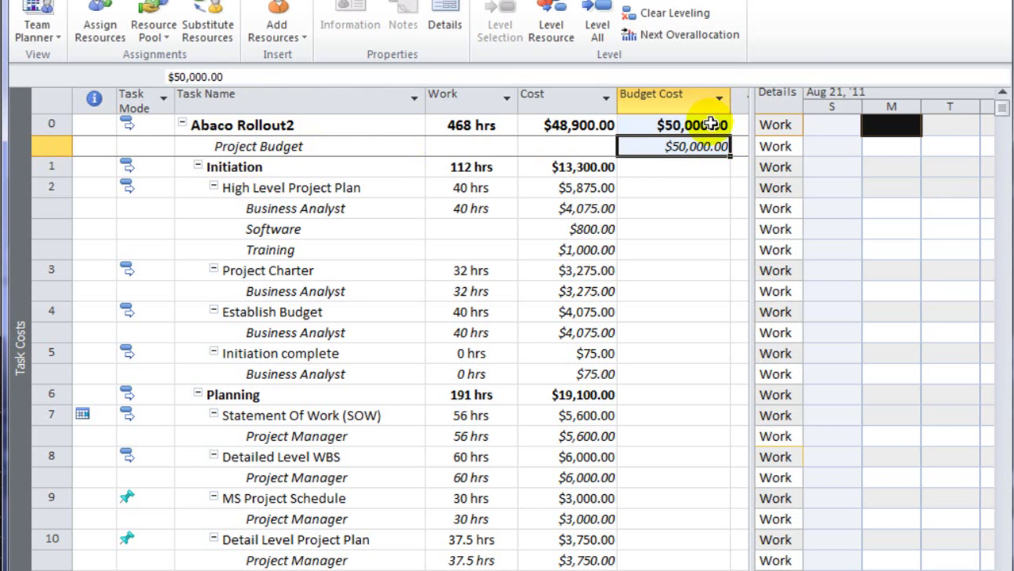
{"action": "left_click", "coordinate": [711, 123]}
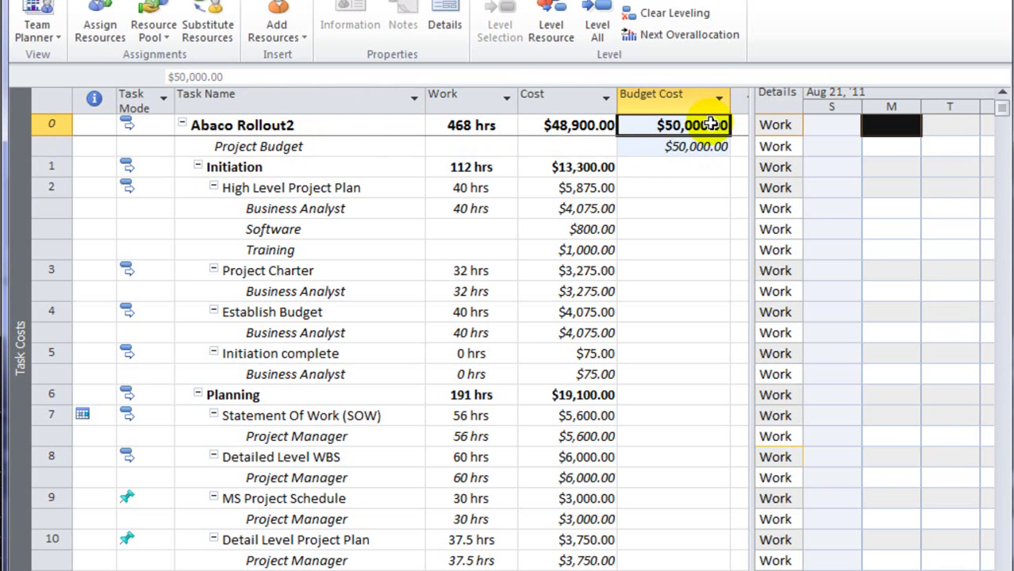
Step: Check Abaco Rollout2's $48,900.00 total cost against the $50,000.00 Budget Cost
{"action": "left_click", "coordinate": [571, 124]}
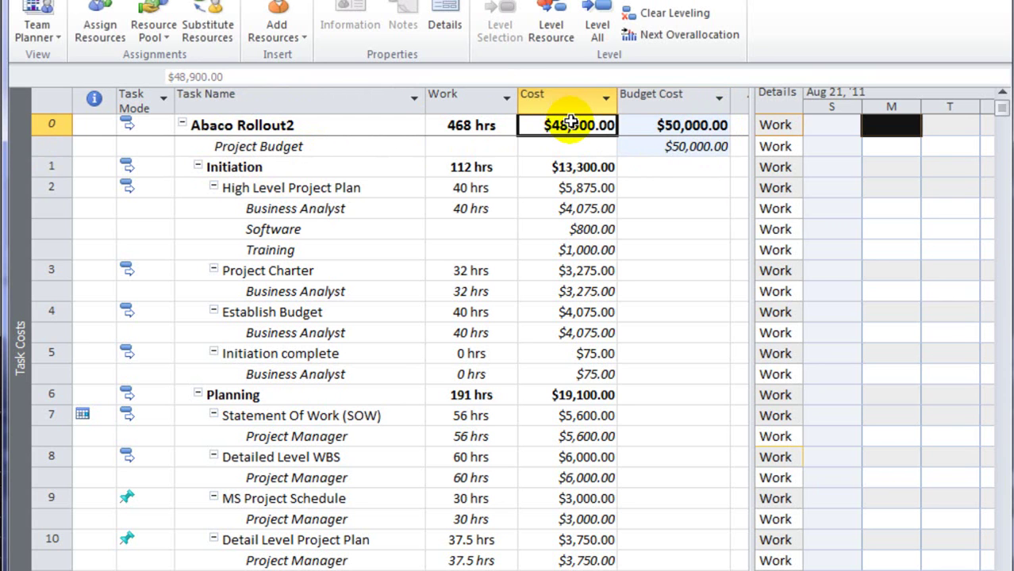